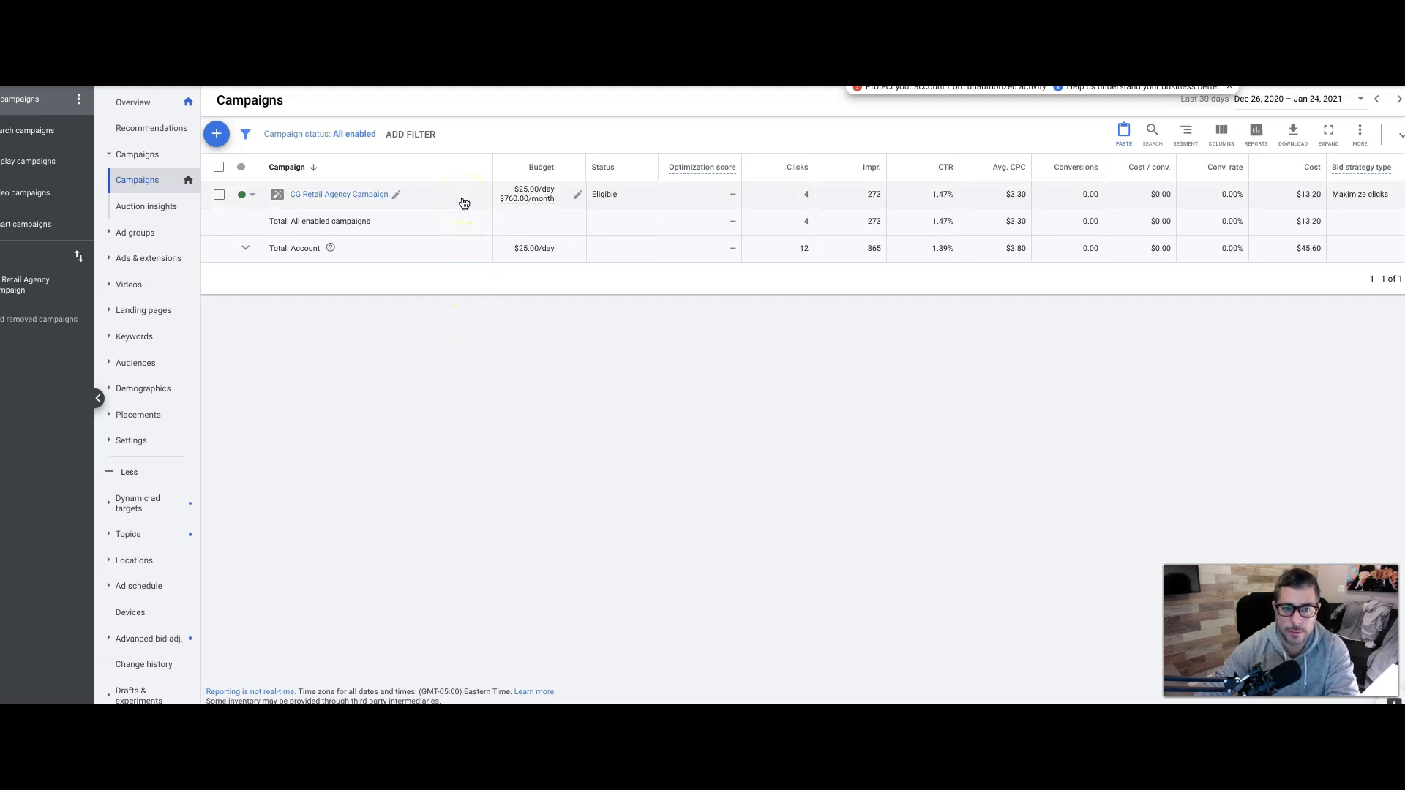
# Open the CG Retail Agency Campaign overview and check its custom ad hours without changing them
pyautogui.click(352, 194)
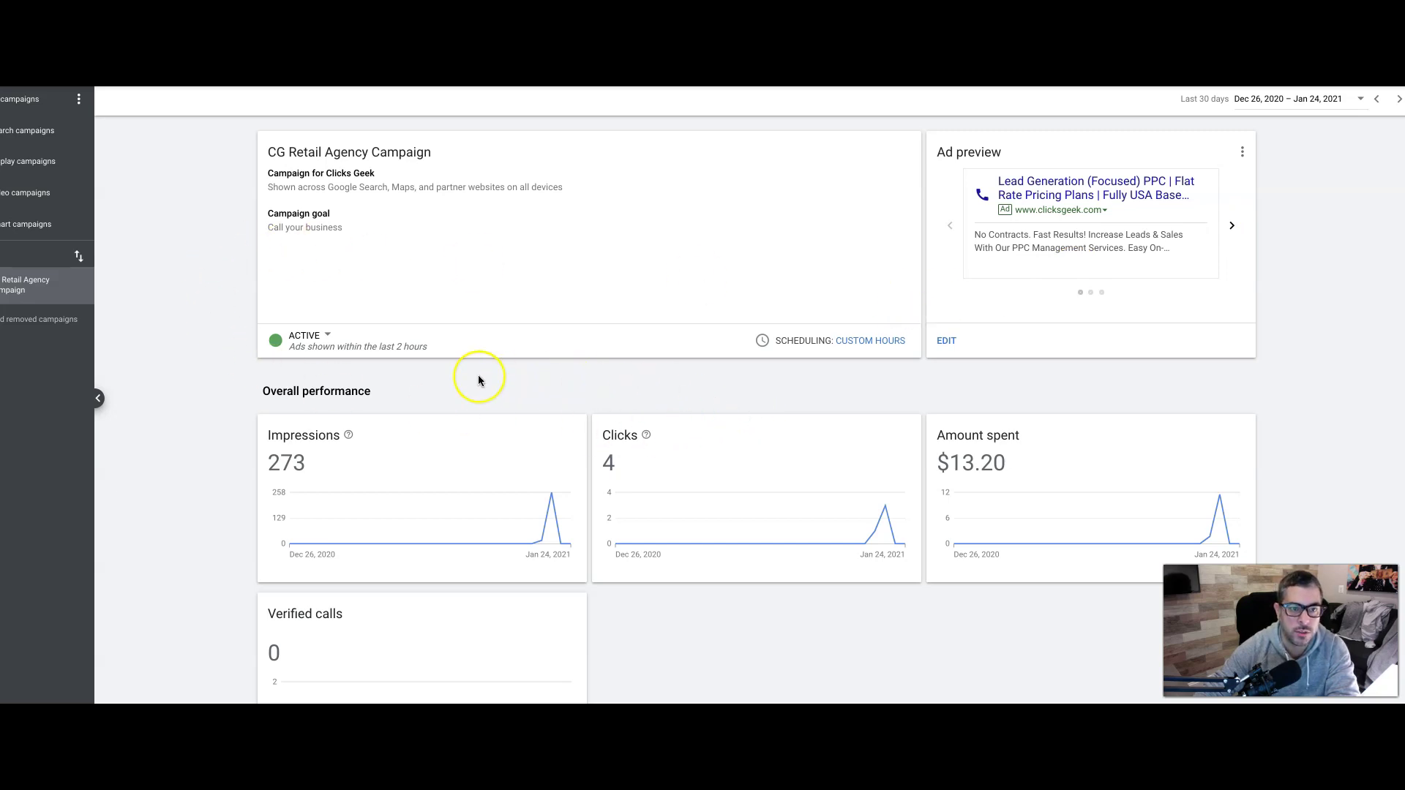
pyautogui.scroll(-1, 483, 375)
pyautogui.scroll(1, 709, 320)
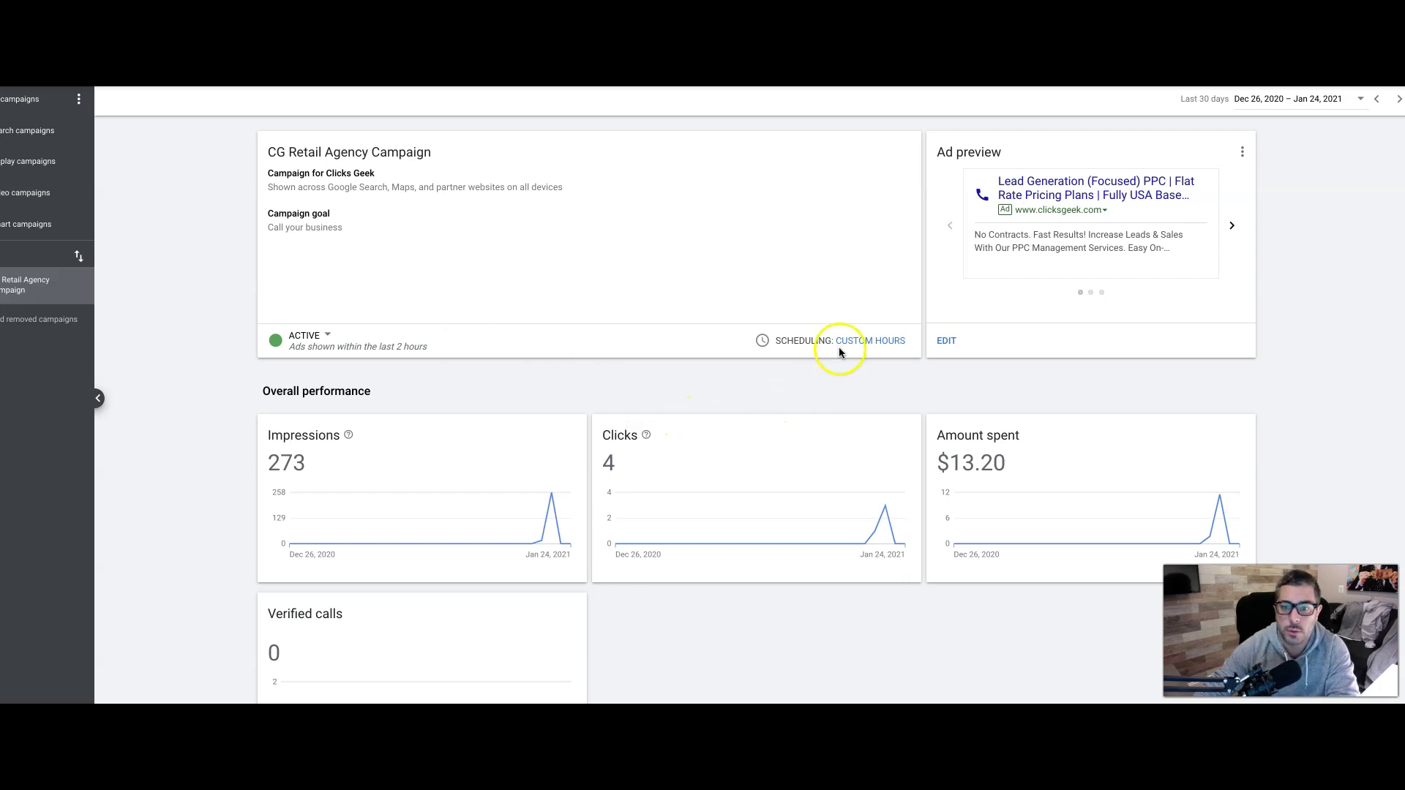
pyautogui.click(868, 341)
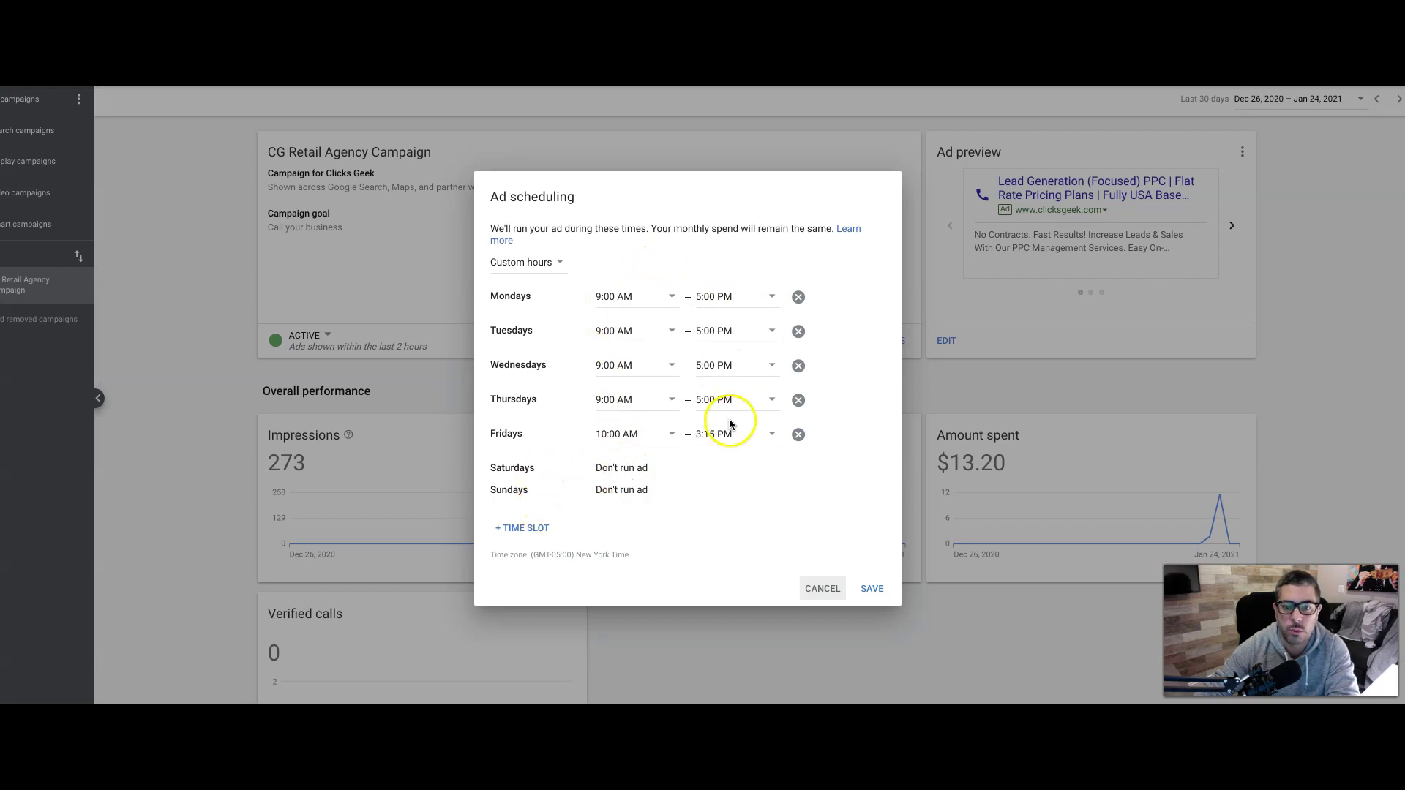
pyautogui.click(838, 589)
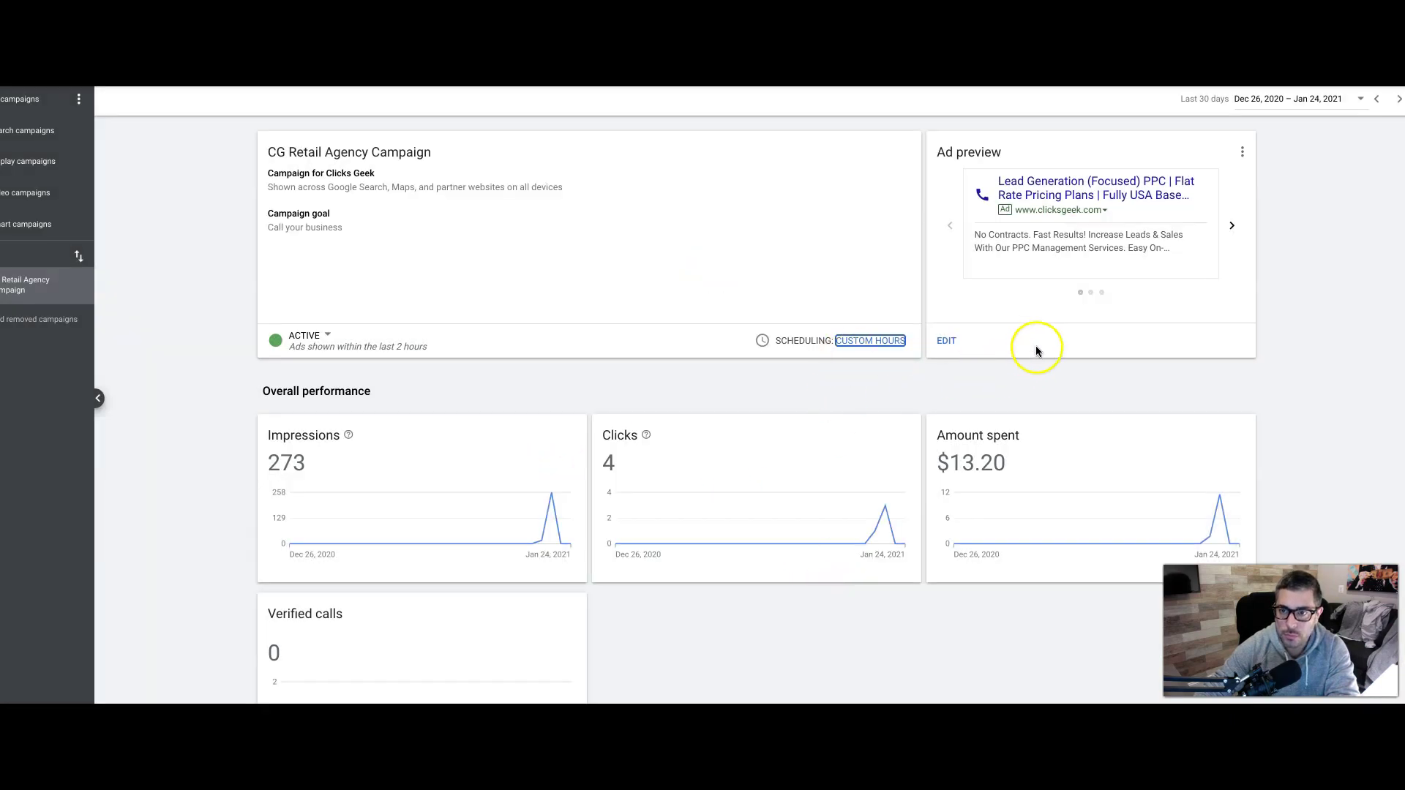
# Advance the ad preview to the third ad, then open the campaign's ads for editing
pyautogui.click(1233, 228)
pyautogui.click(1234, 228)
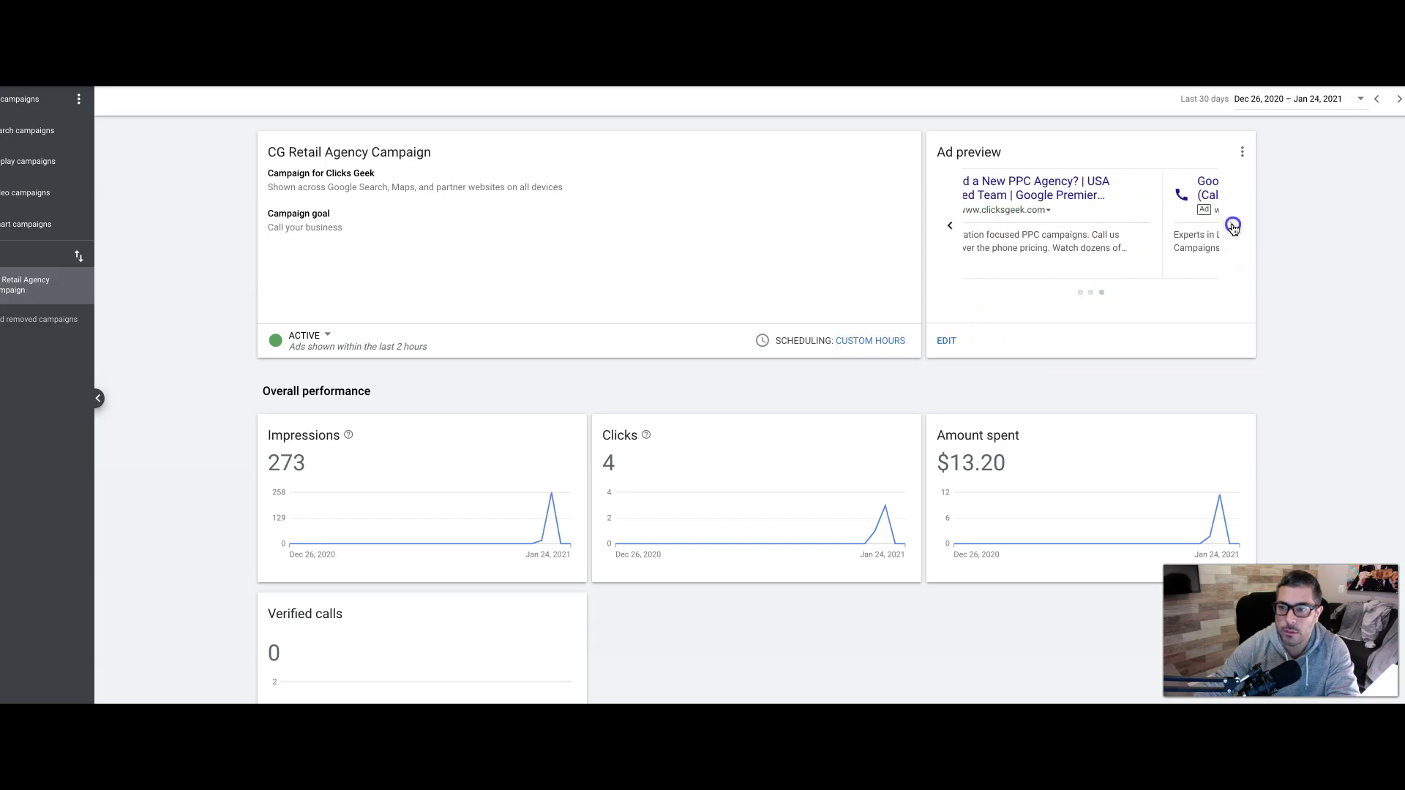
pyautogui.click(947, 341)
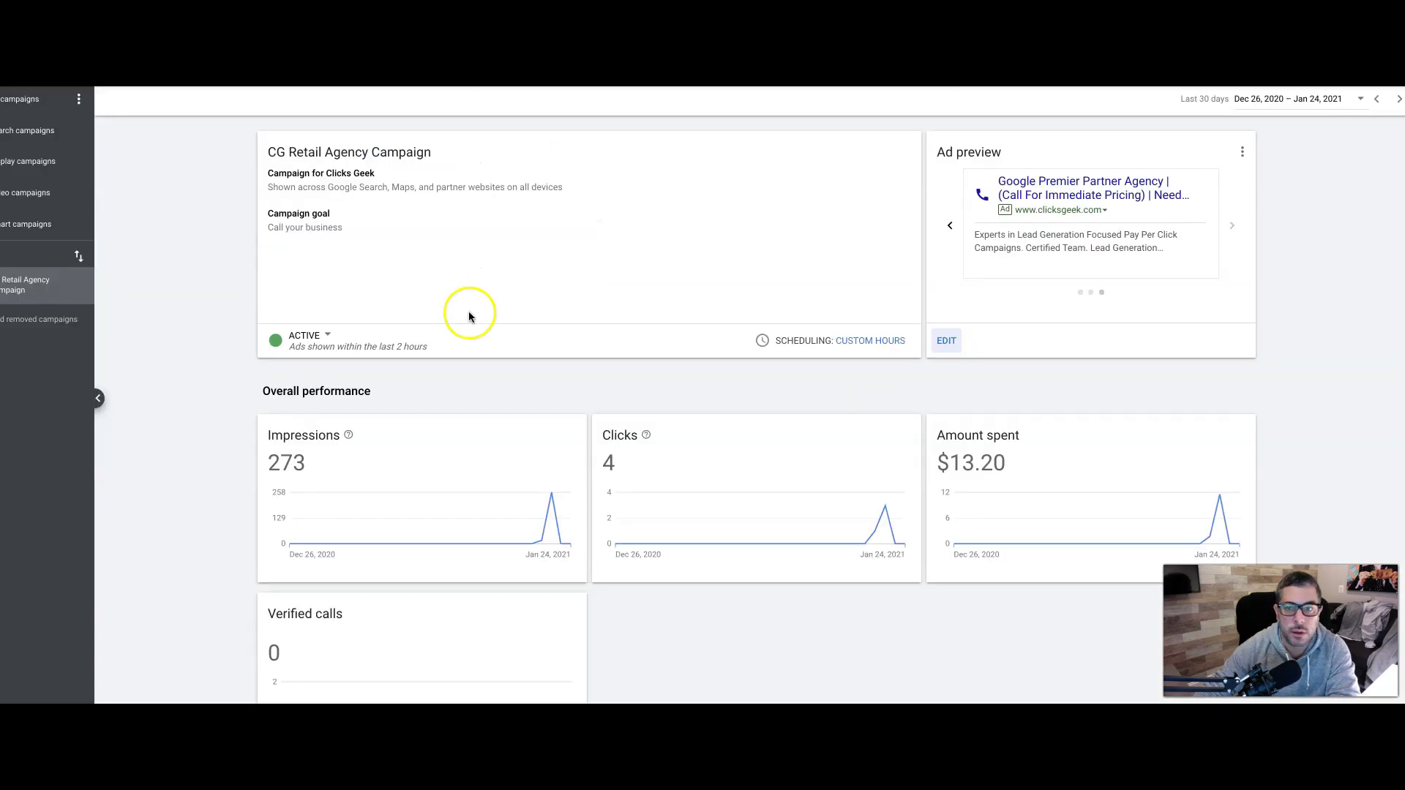
# Scroll past Overall performance and 0 verified calls to the Targeting section's ppc keyword themes
pyautogui.scroll(-2, 671, 383)
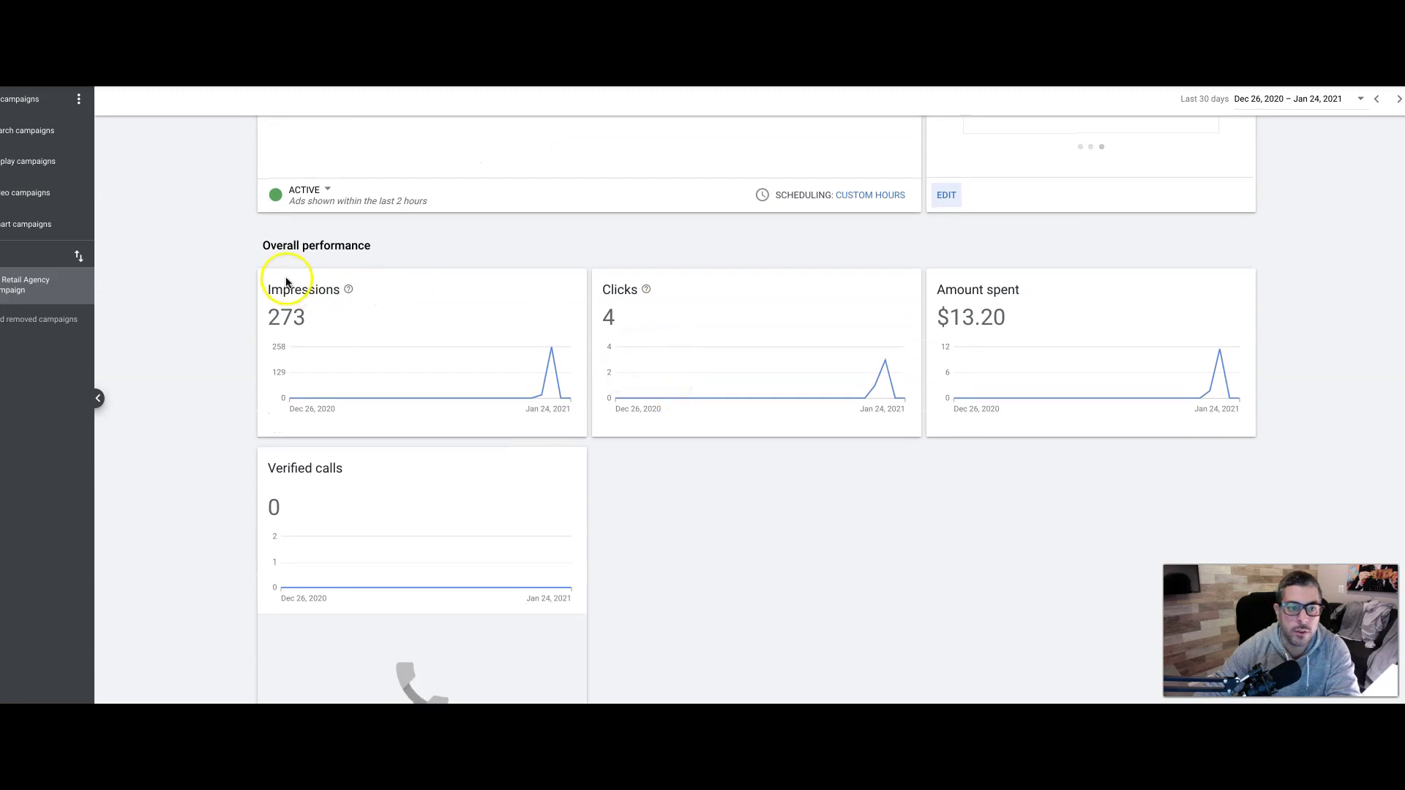
pyautogui.moveTo(397, 373)
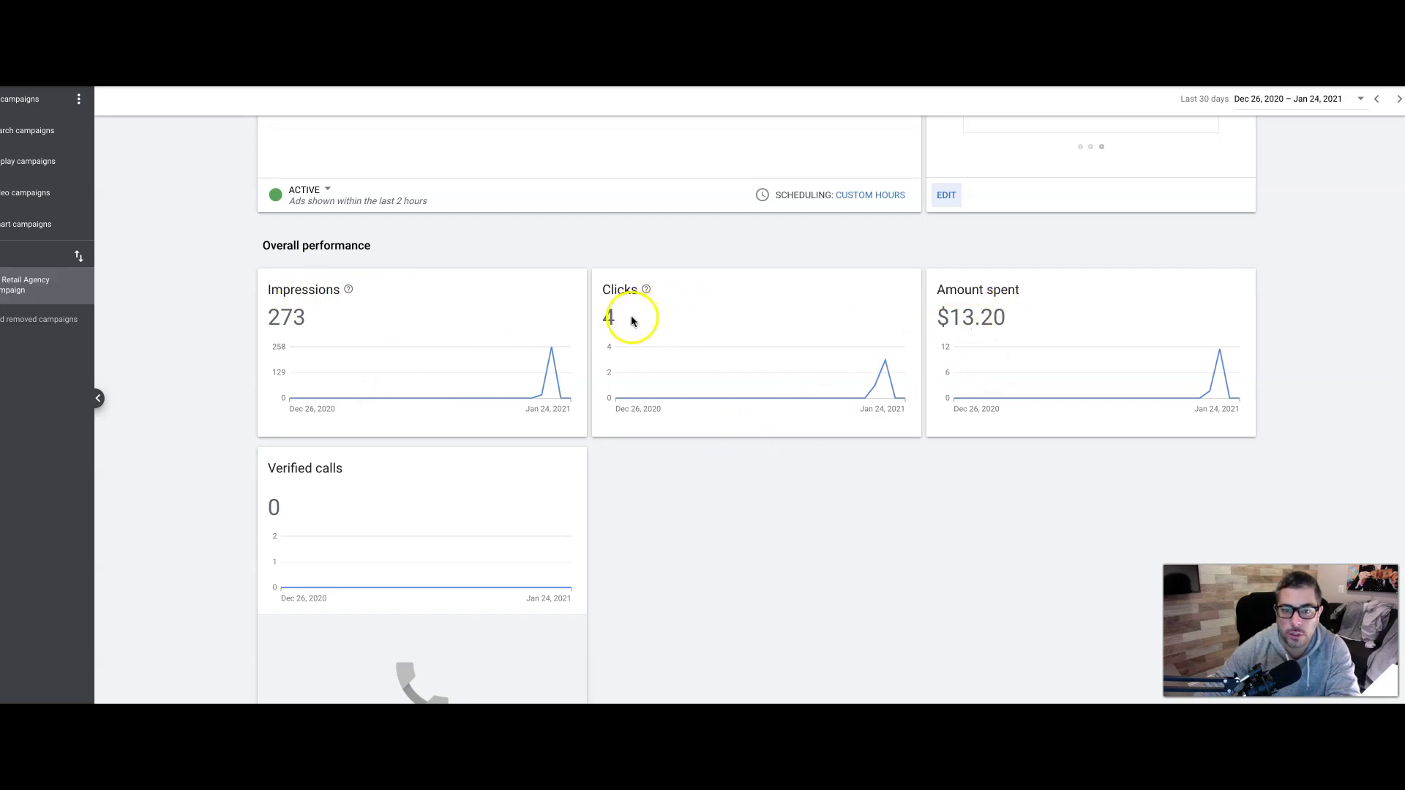
pyautogui.scroll(-6, 700, 563)
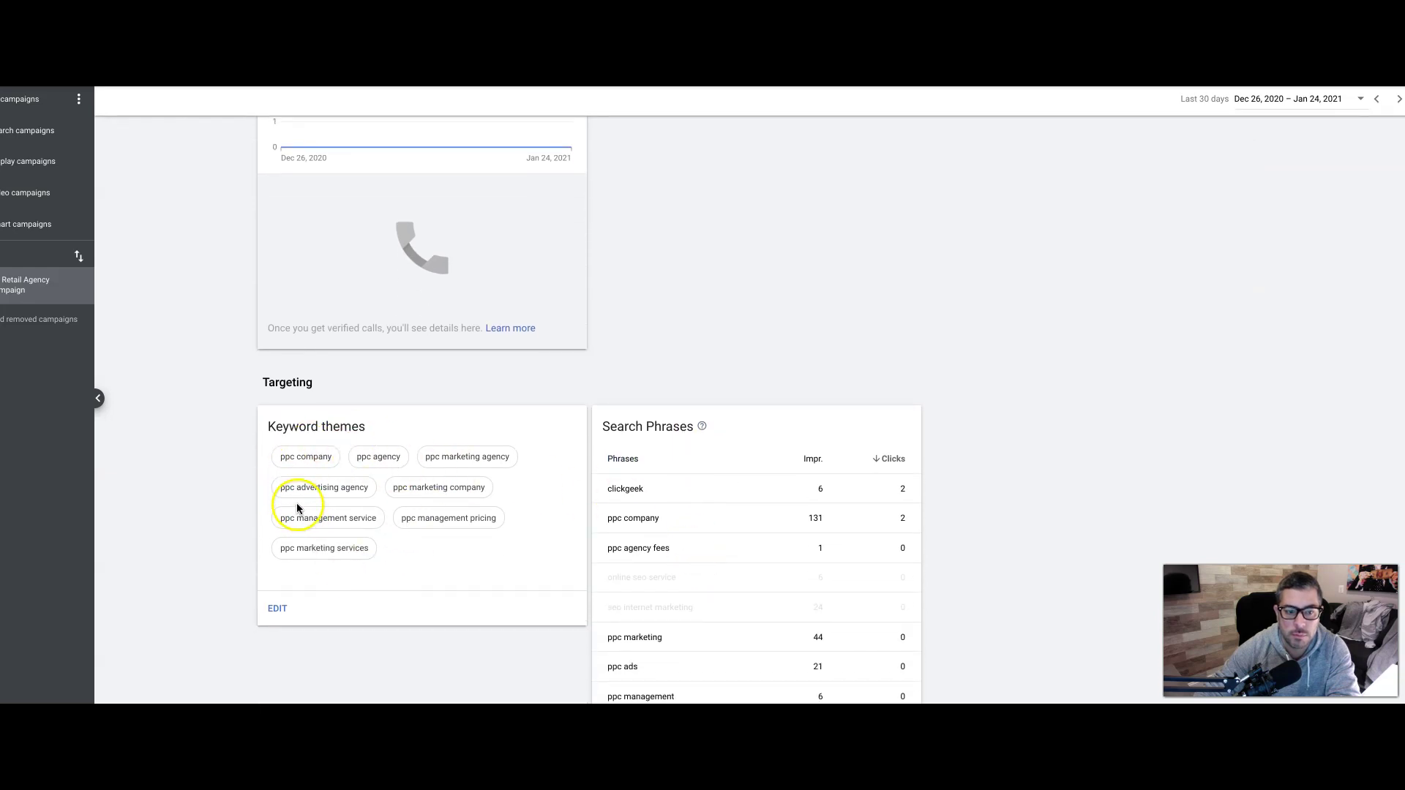
pyautogui.scroll(6, 540, 376)
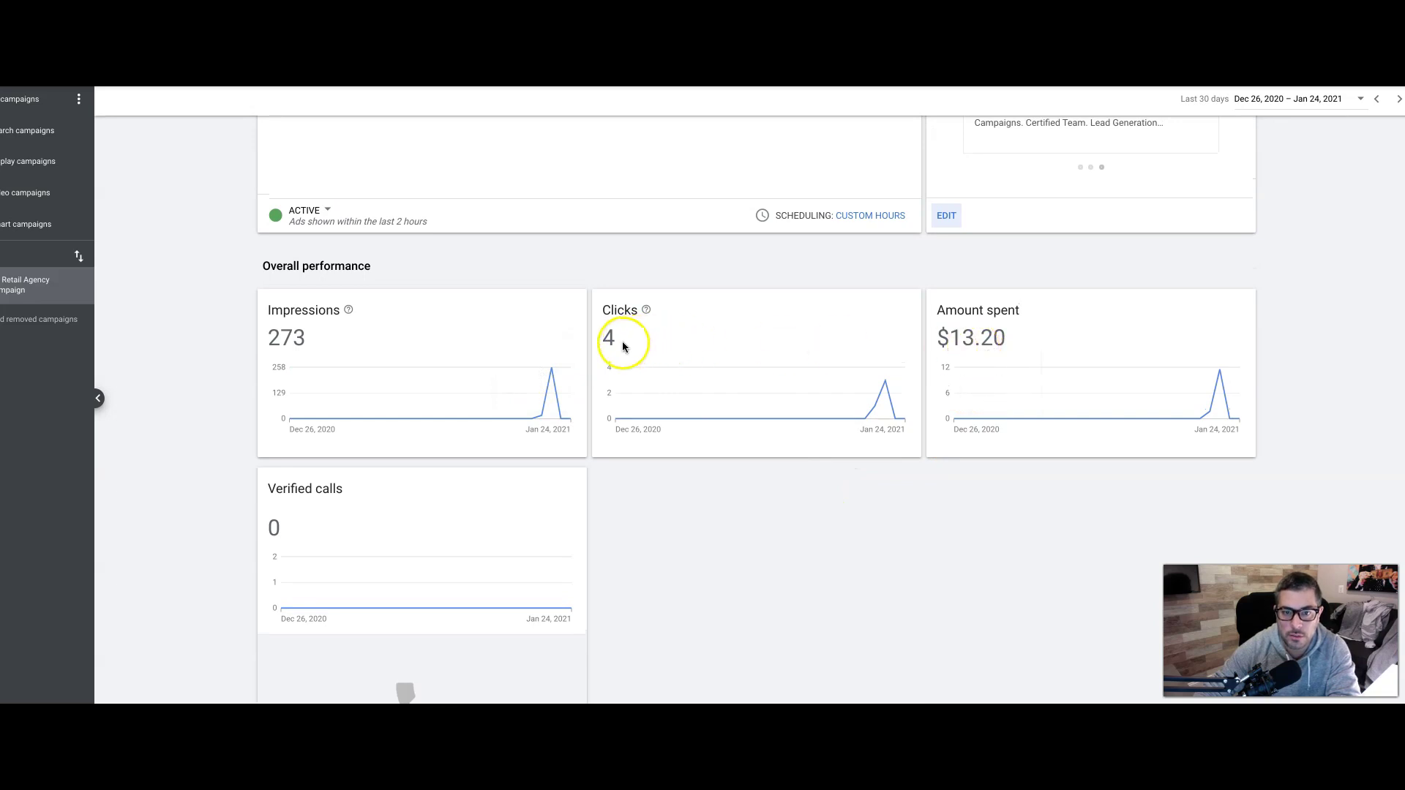
pyautogui.scroll(-1, 617, 351)
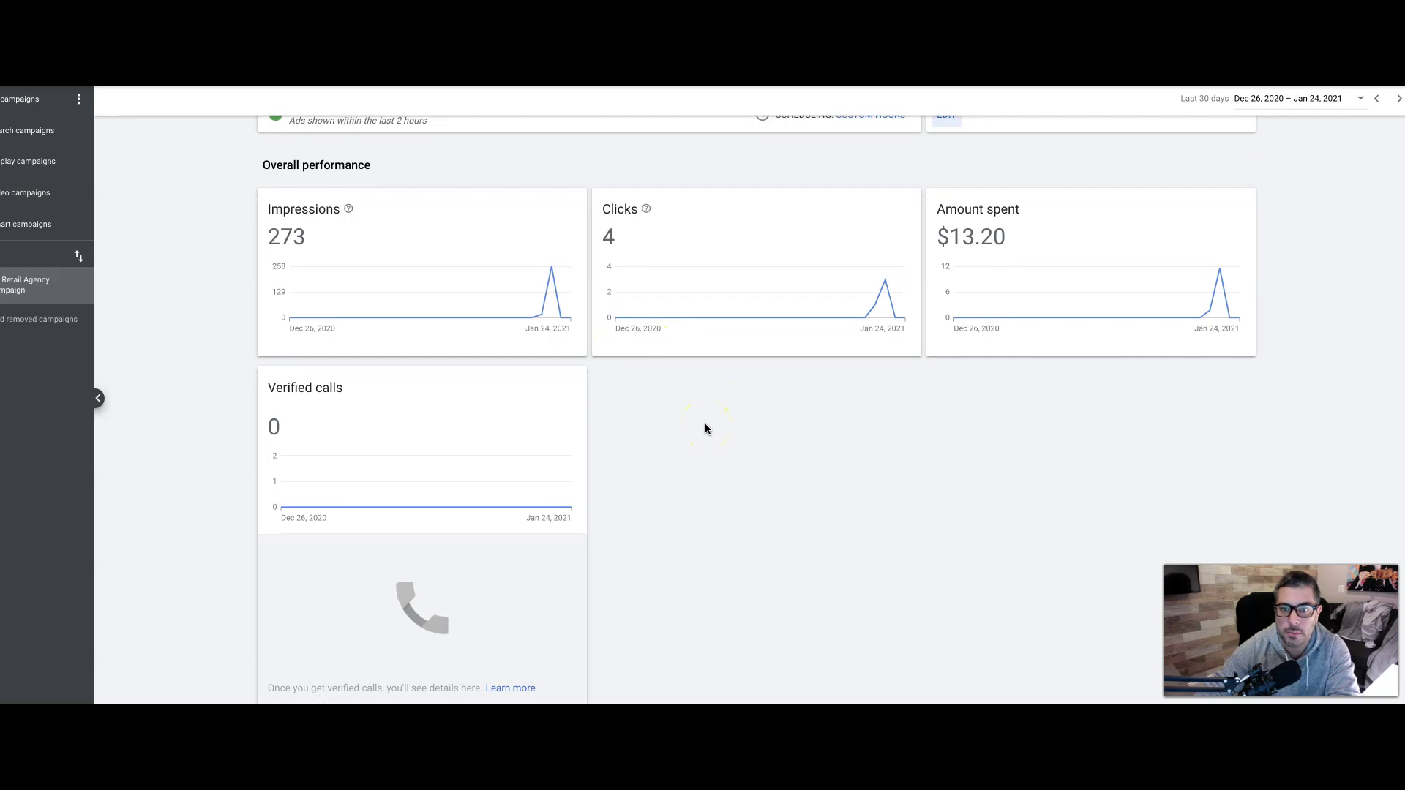
pyautogui.scroll(-2, 705, 429)
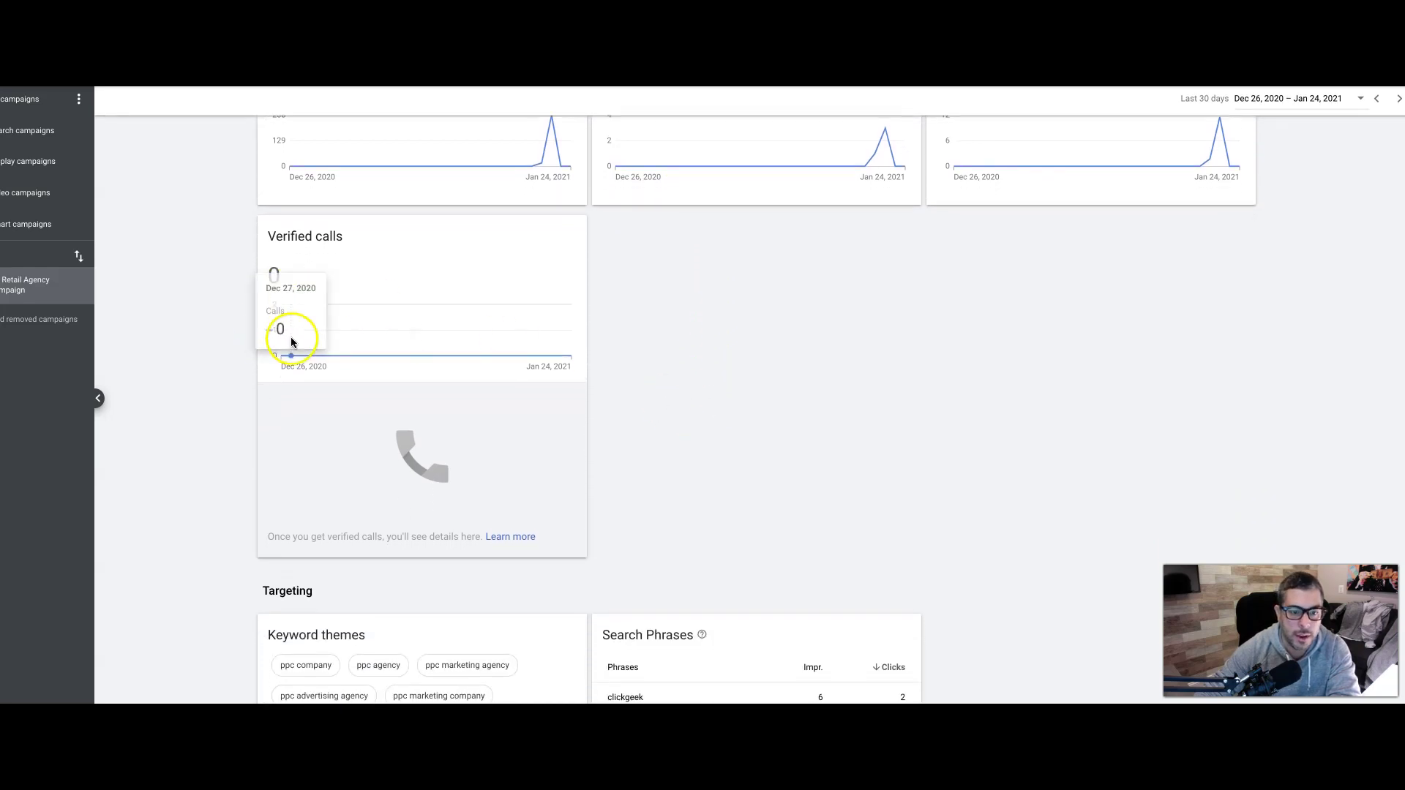
pyautogui.scroll(-1, 652, 438)
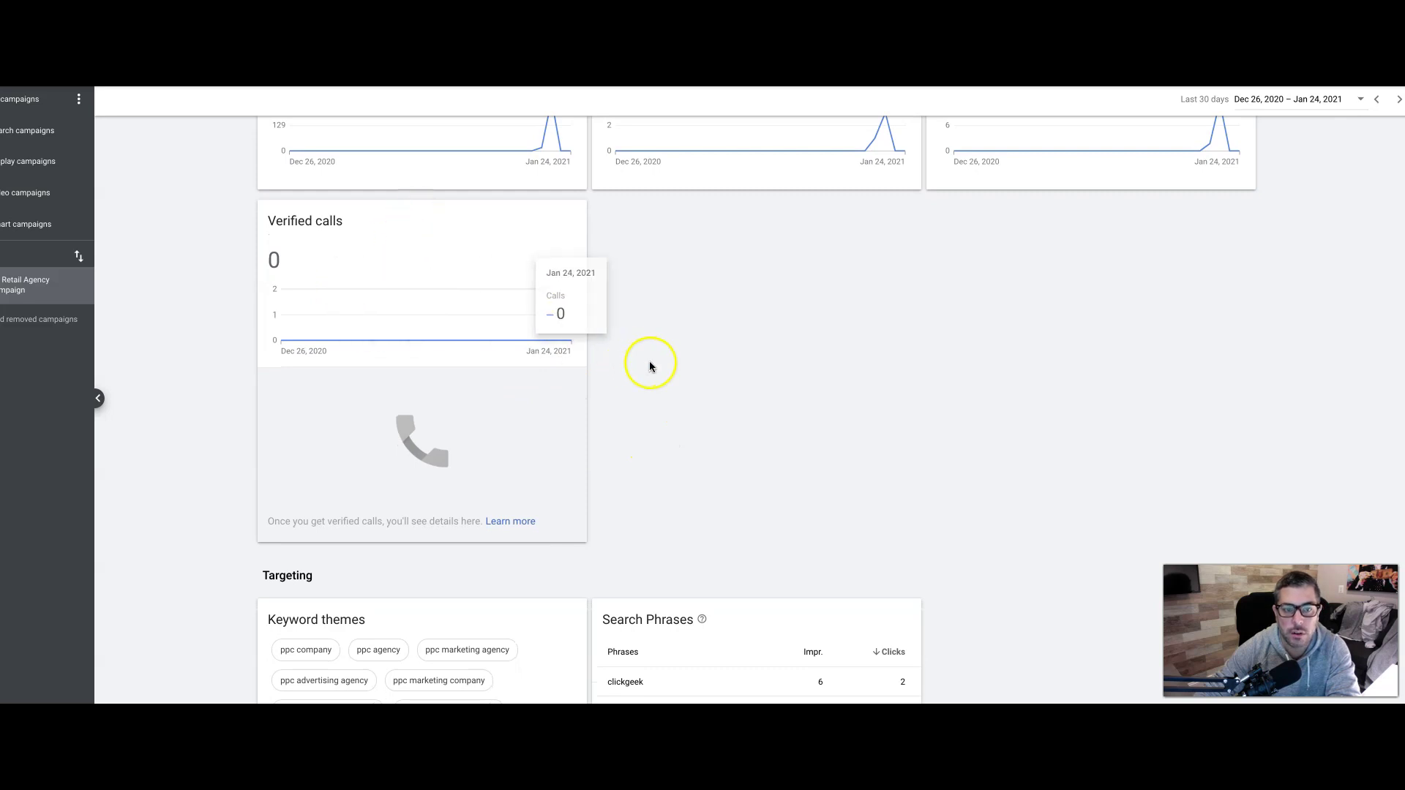
pyautogui.scroll(-1, 650, 366)
pyautogui.scroll(-4, 650, 365)
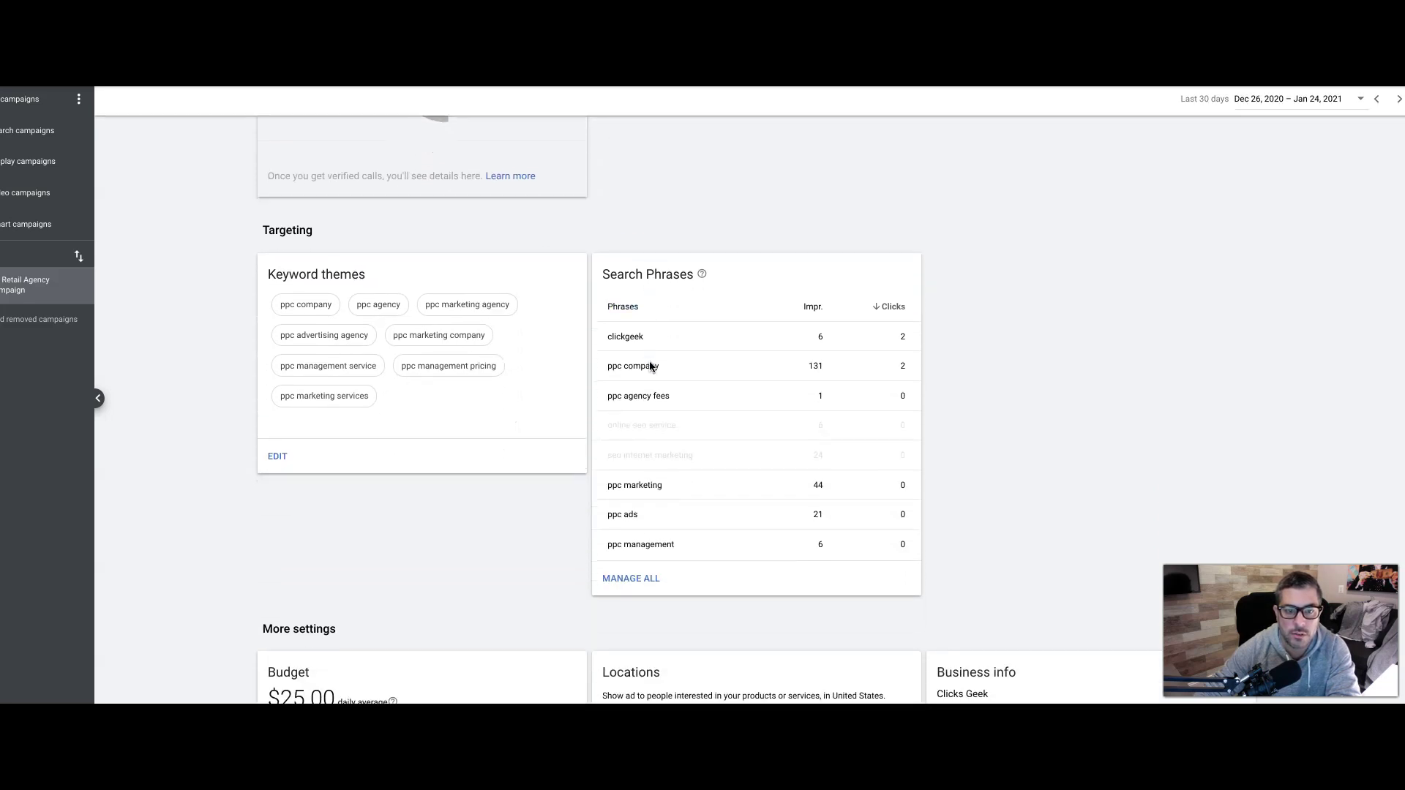
pyautogui.scroll(1, 649, 366)
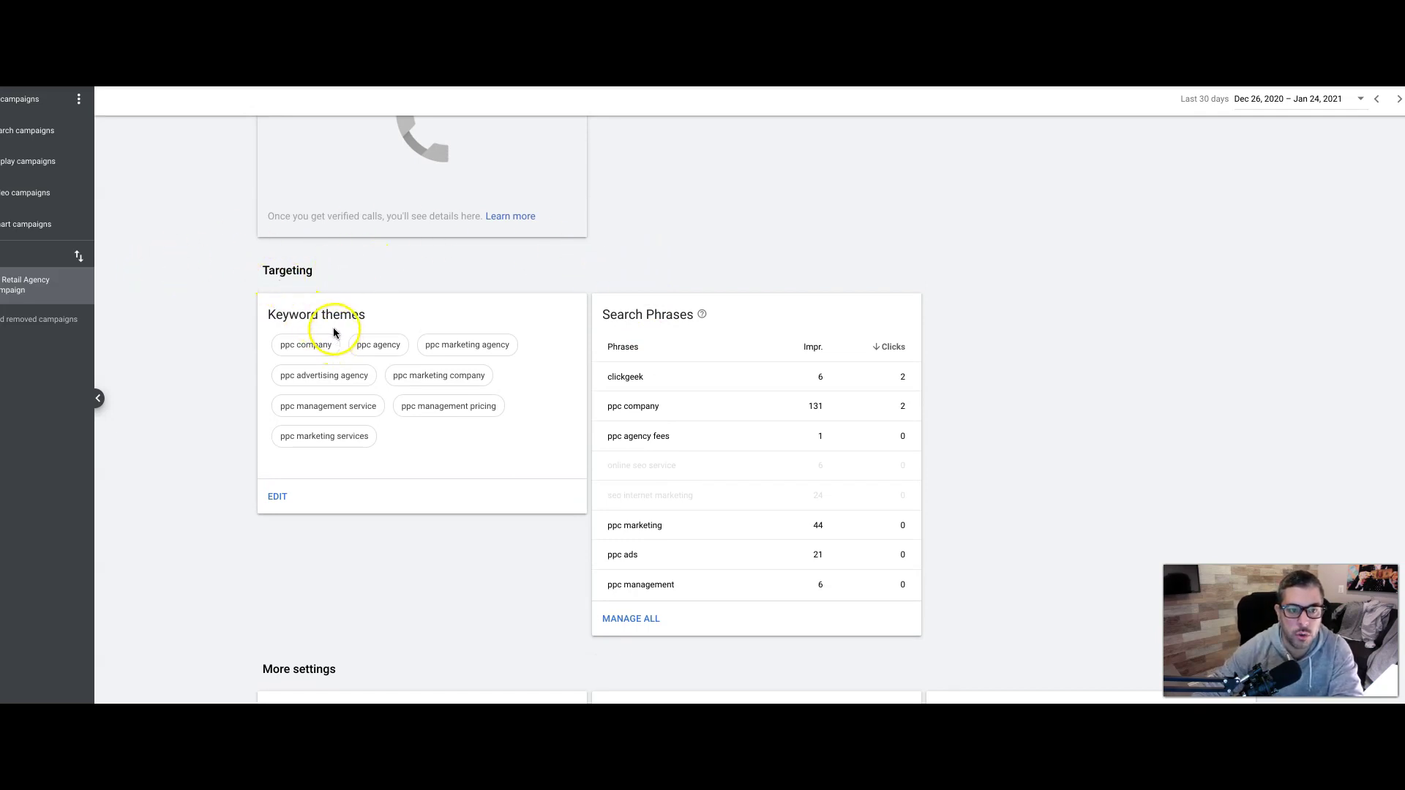
pyautogui.click(277, 497)
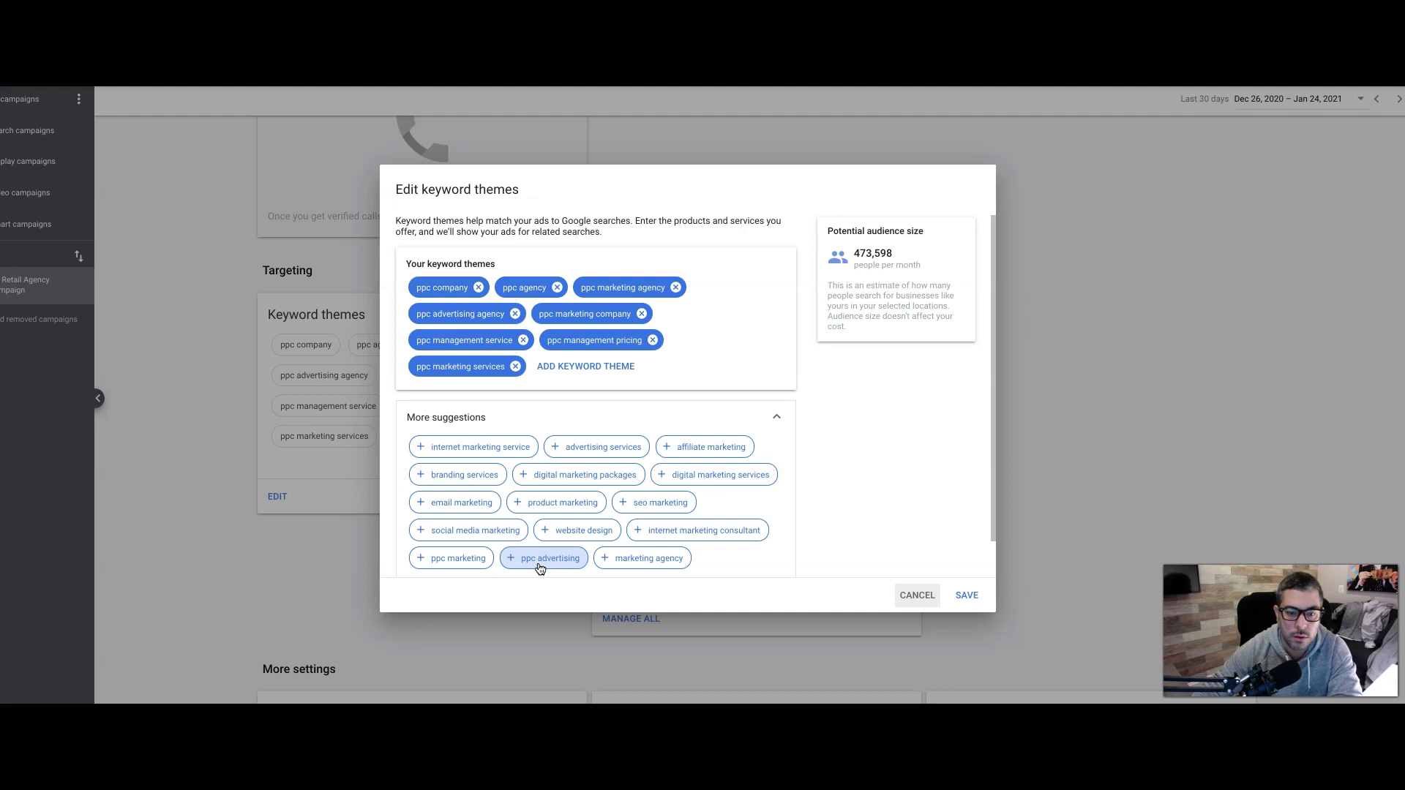
pyautogui.click(570, 538)
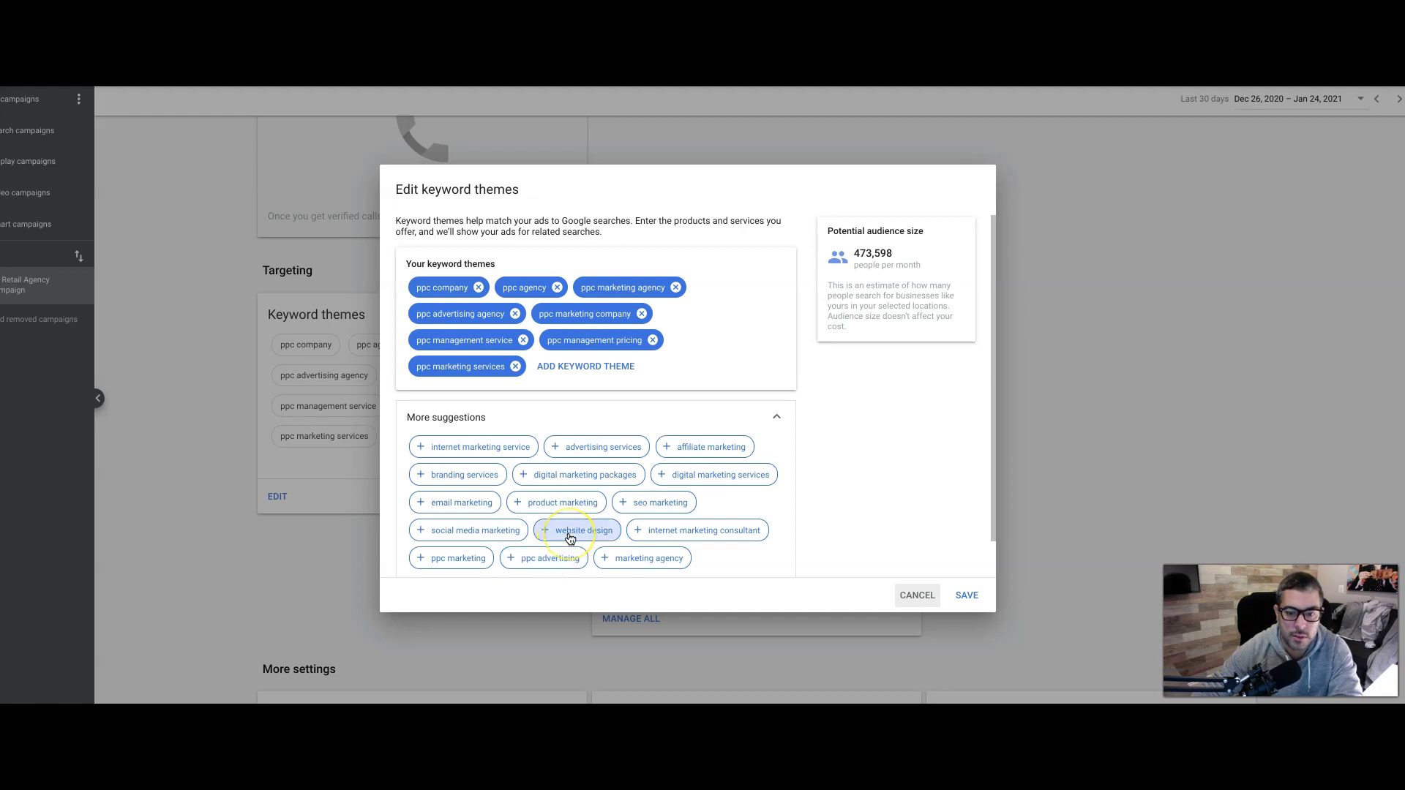
pyautogui.click(598, 537)
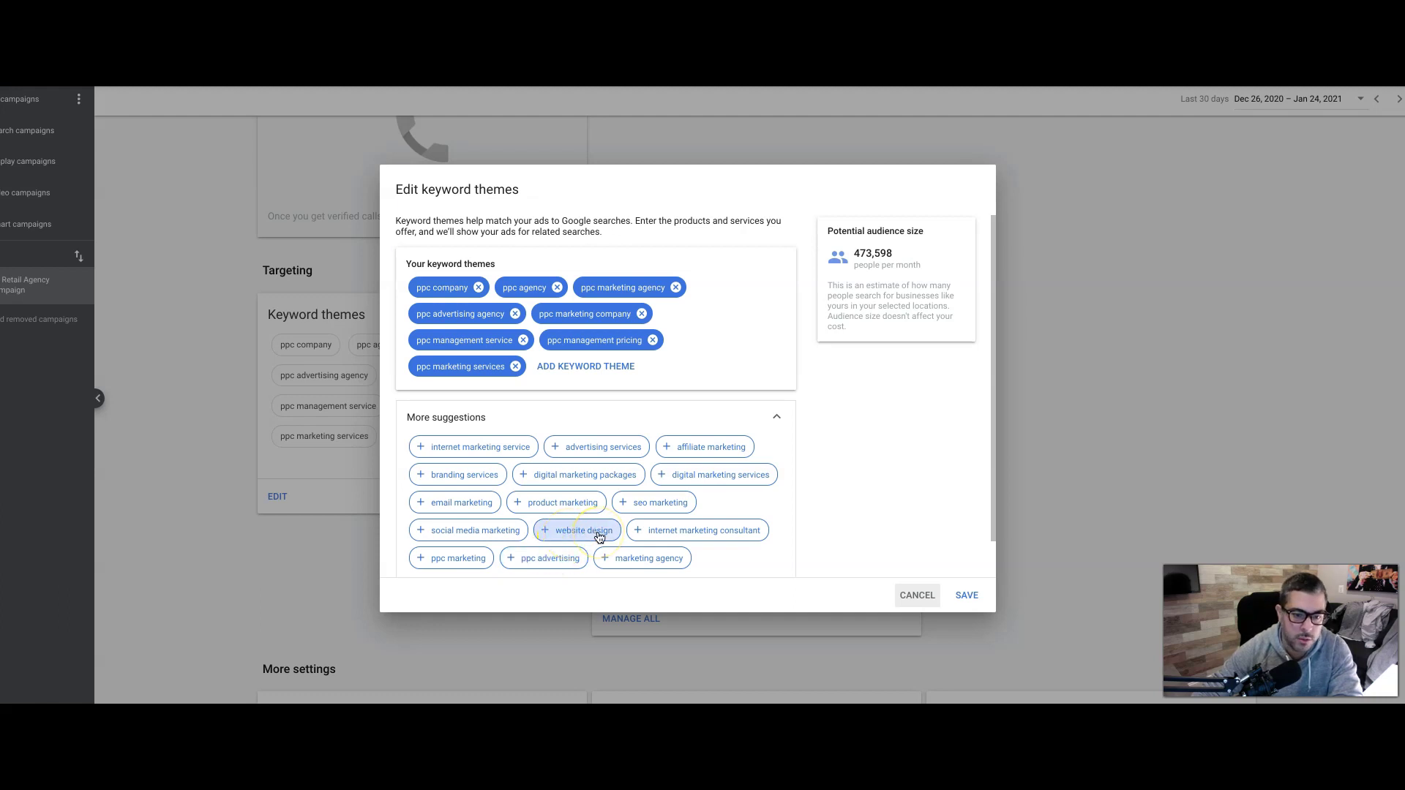
pyautogui.click(558, 509)
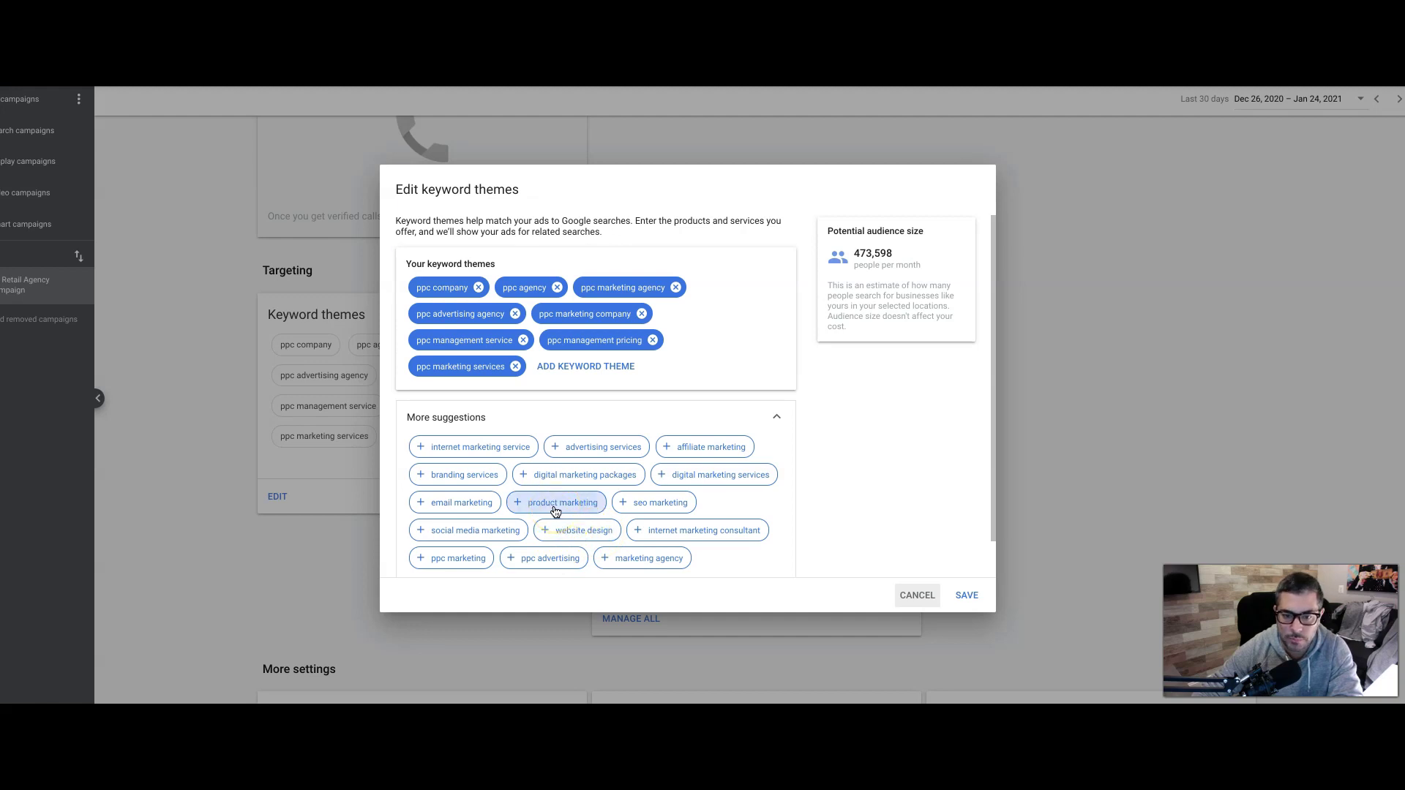
pyautogui.click(659, 512)
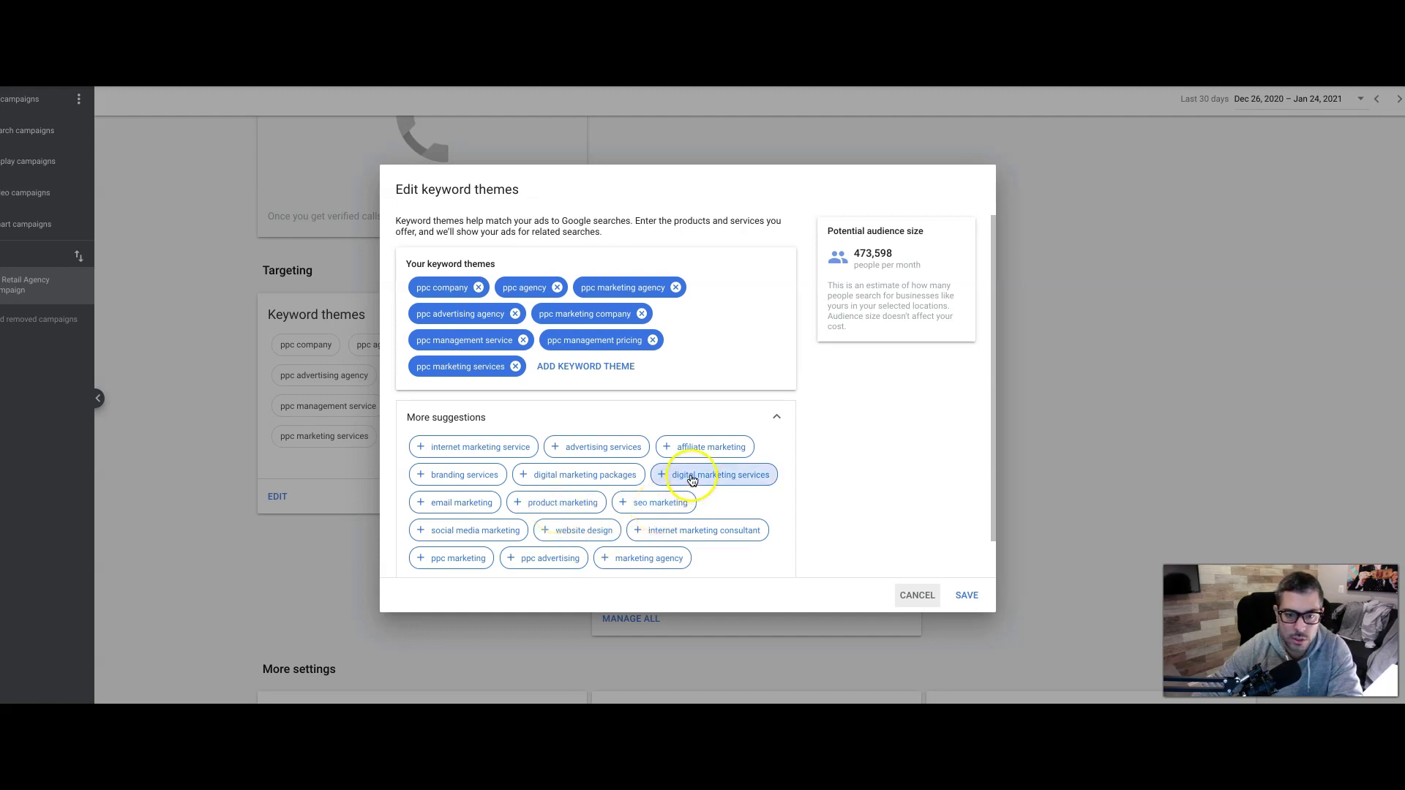
pyautogui.click(470, 313)
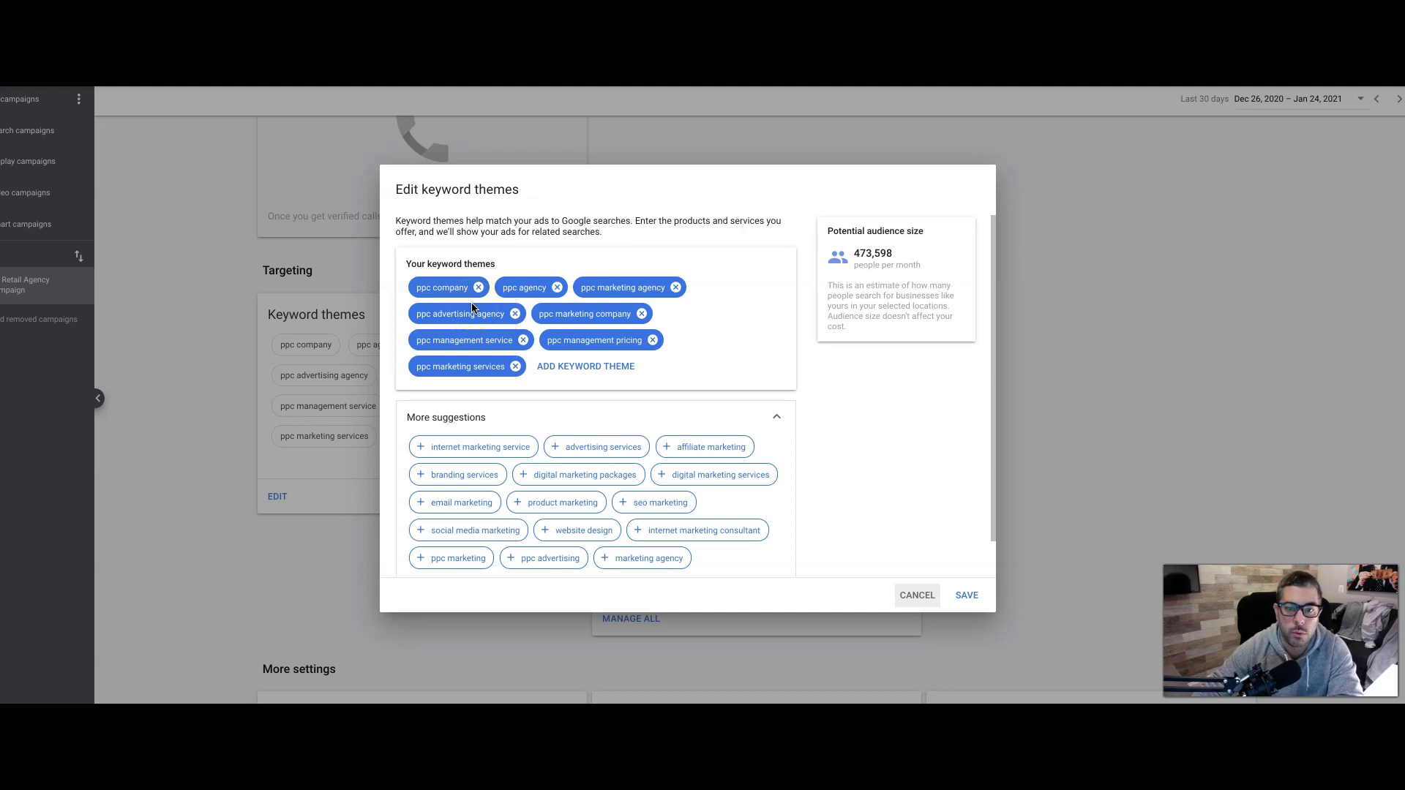
pyautogui.click(432, 293)
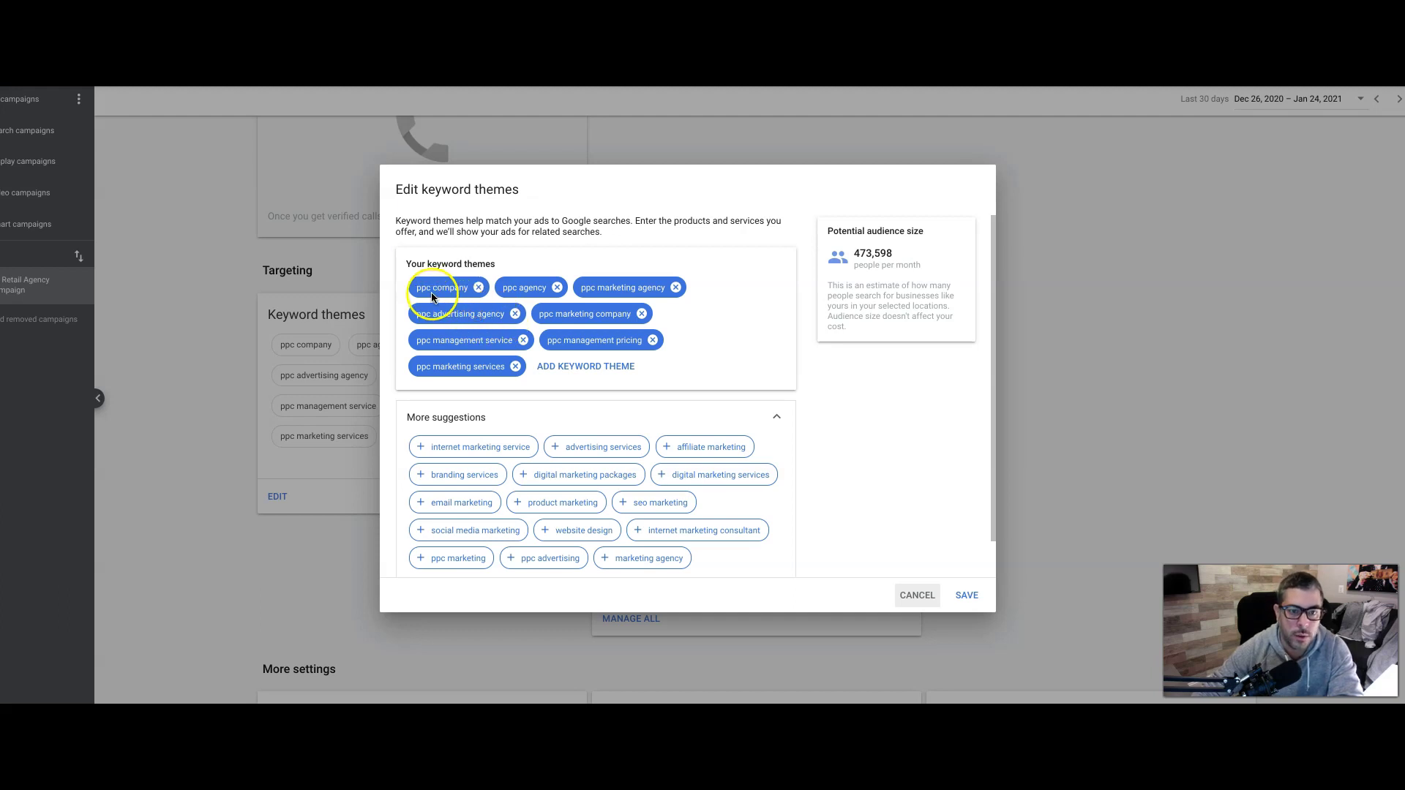
pyautogui.click(450, 314)
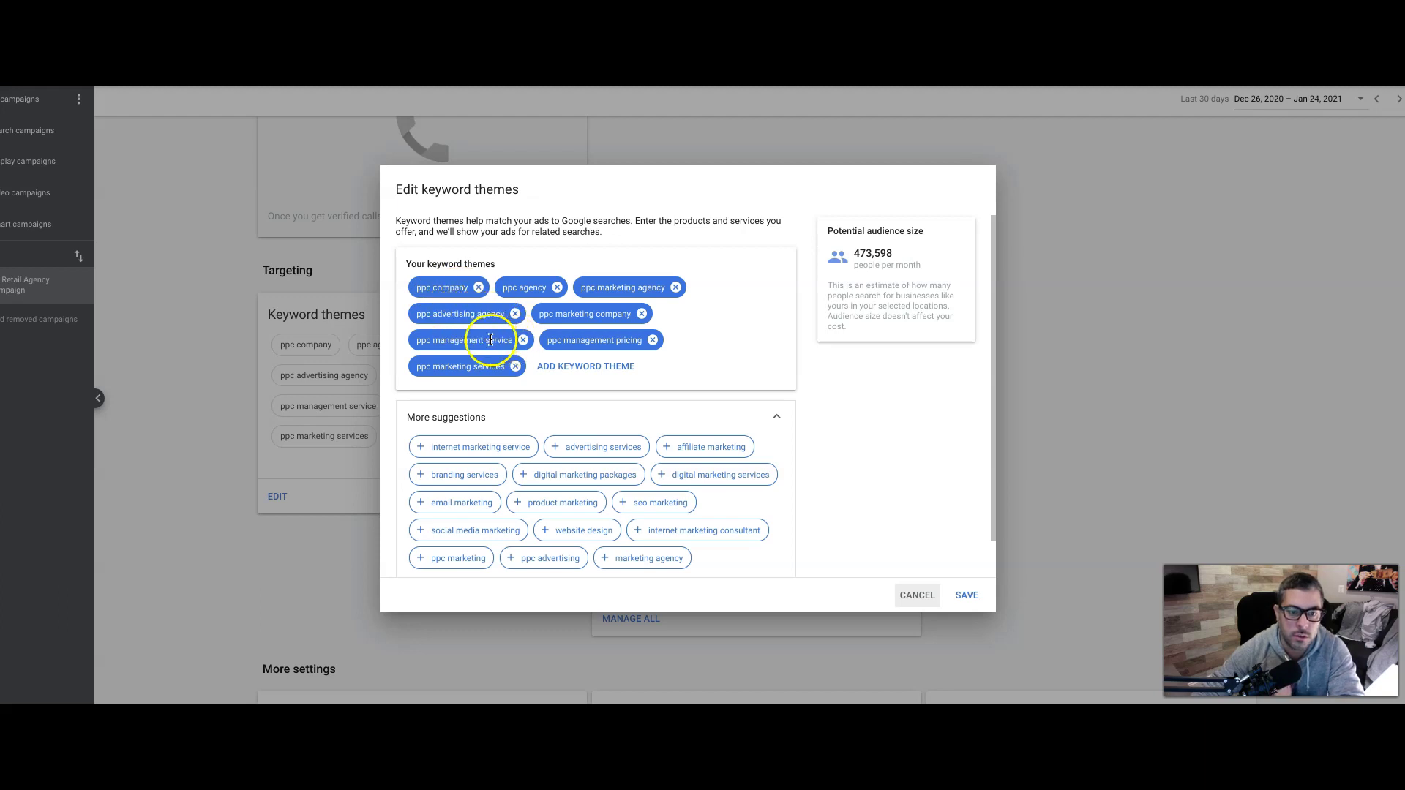
pyautogui.click(525, 341)
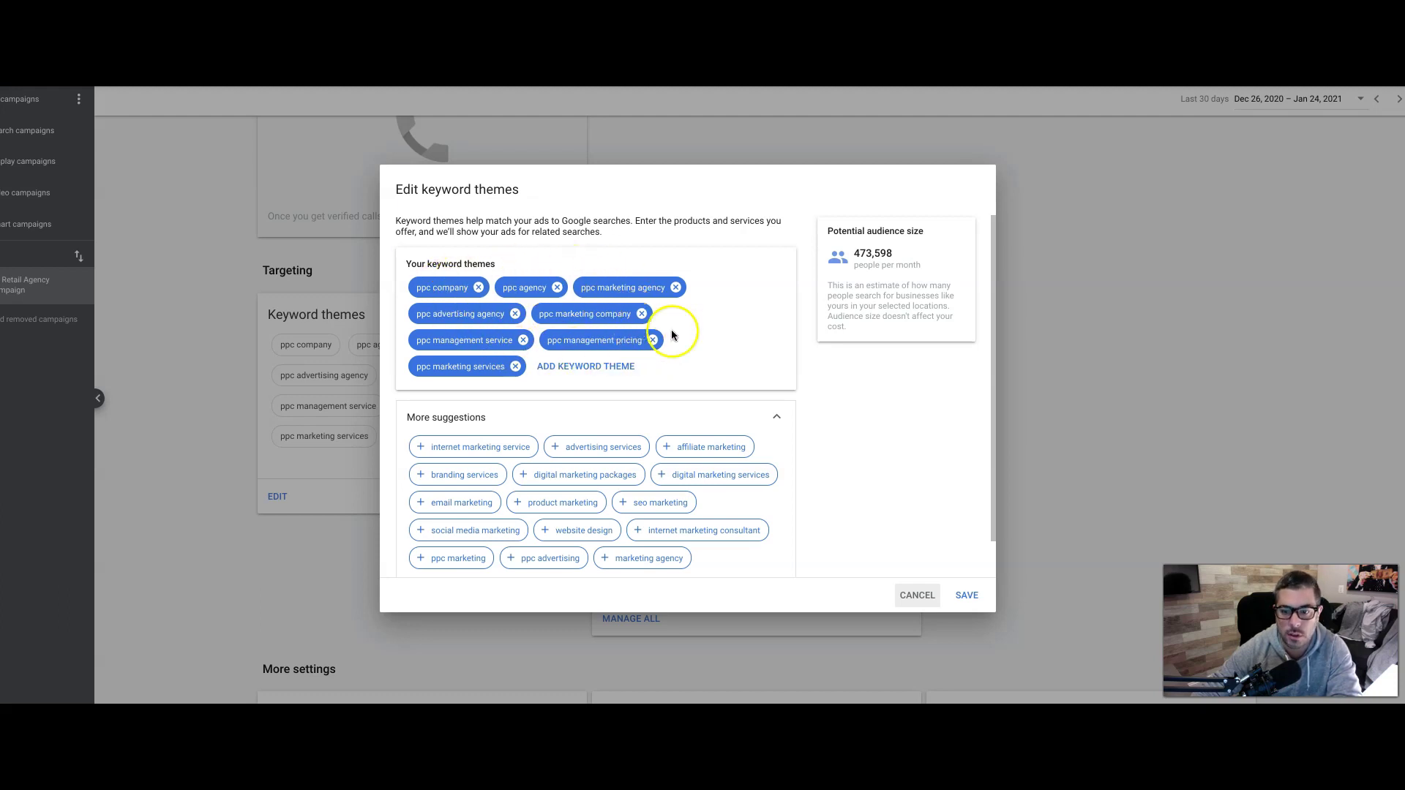
pyautogui.click(926, 595)
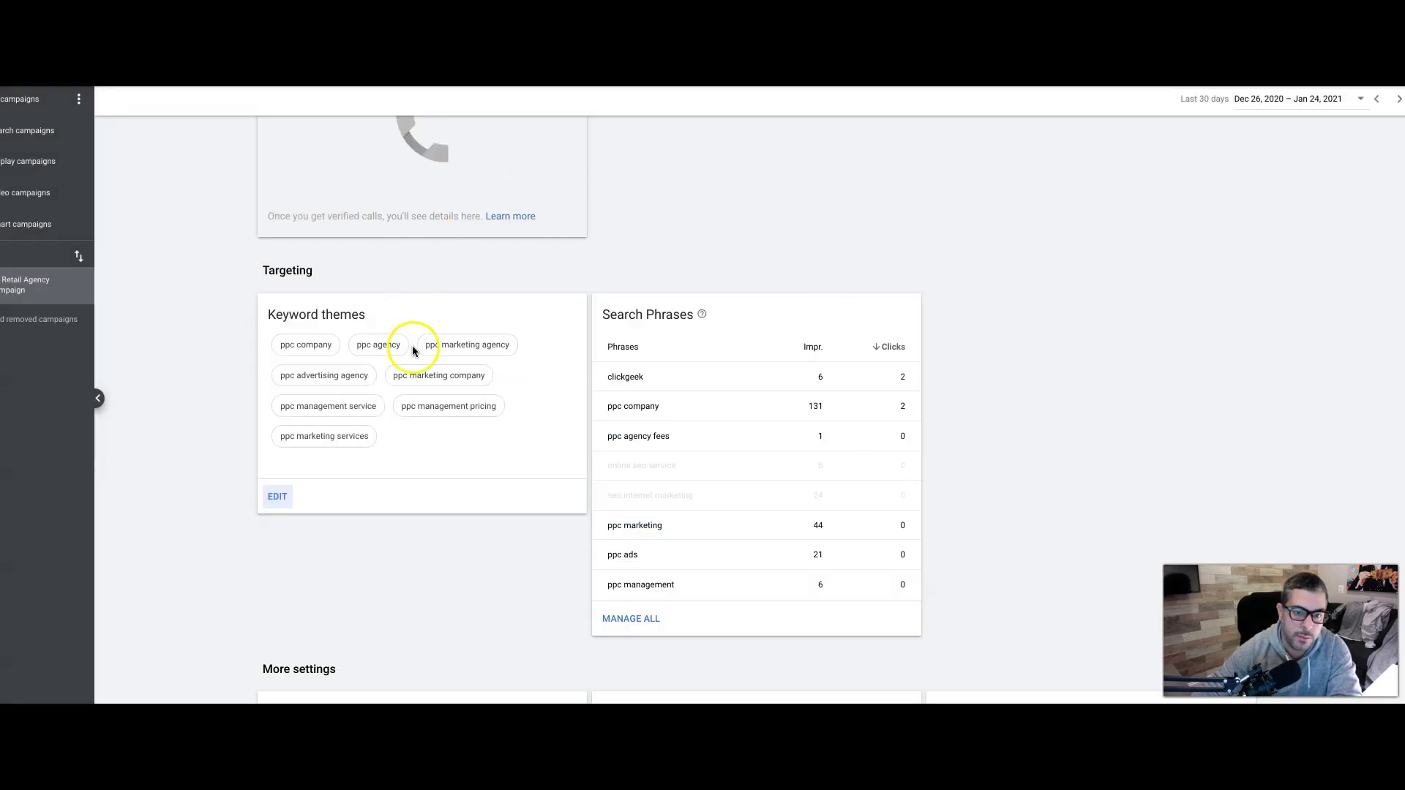
# Open Manage all on Search Phrases and review each phrase's impressions, clicks and on/off status
pyautogui.click(633, 611)
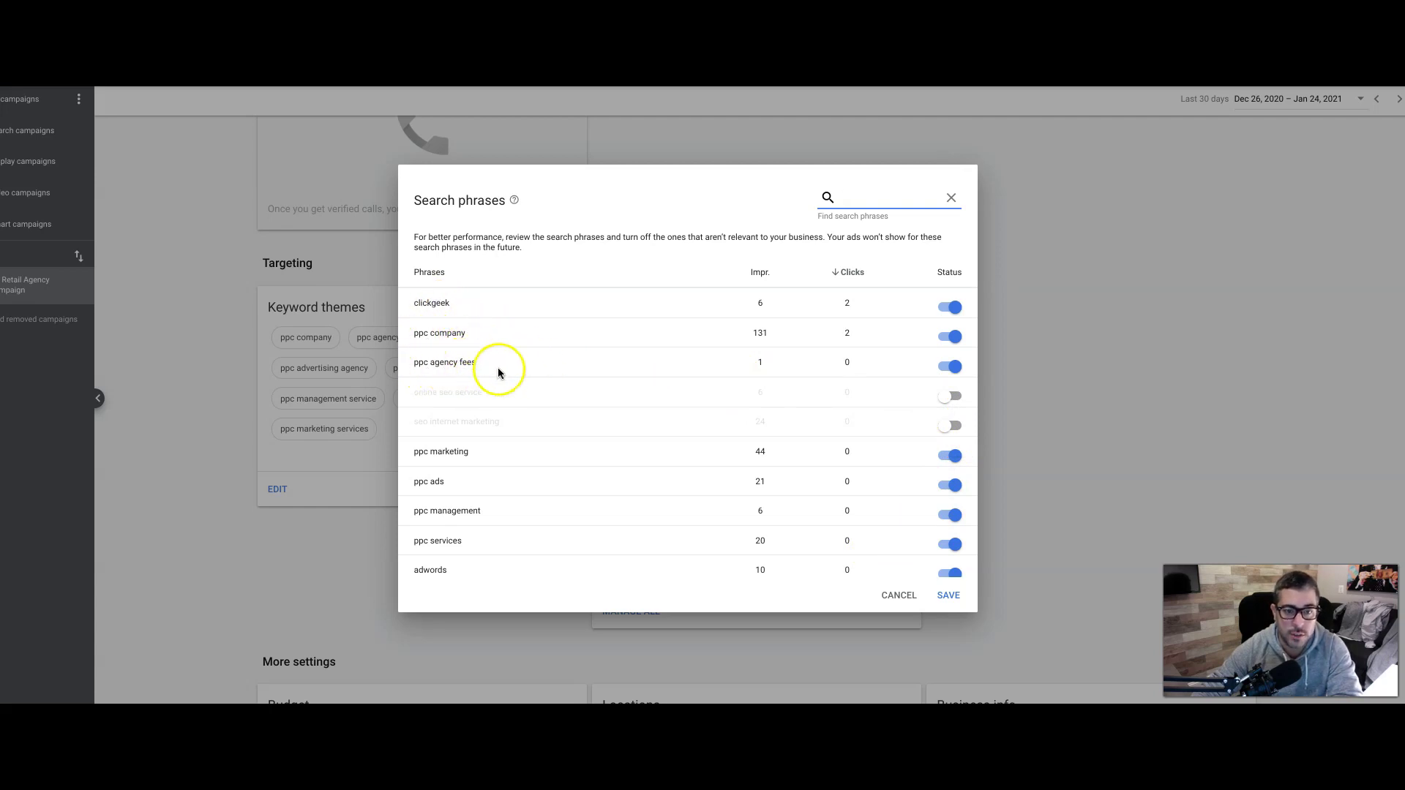
pyautogui.scroll(-2, 576, 397)
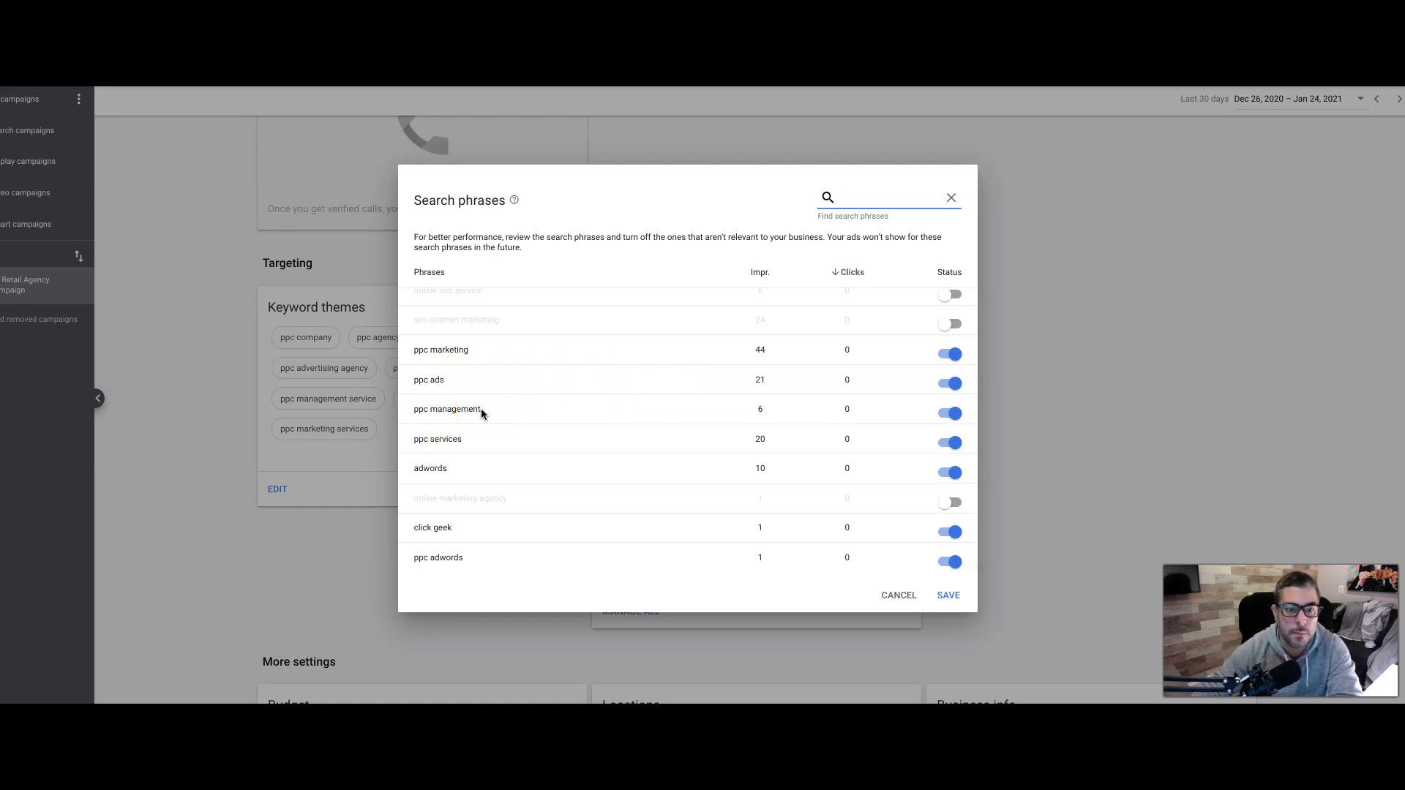
pyautogui.click(461, 442)
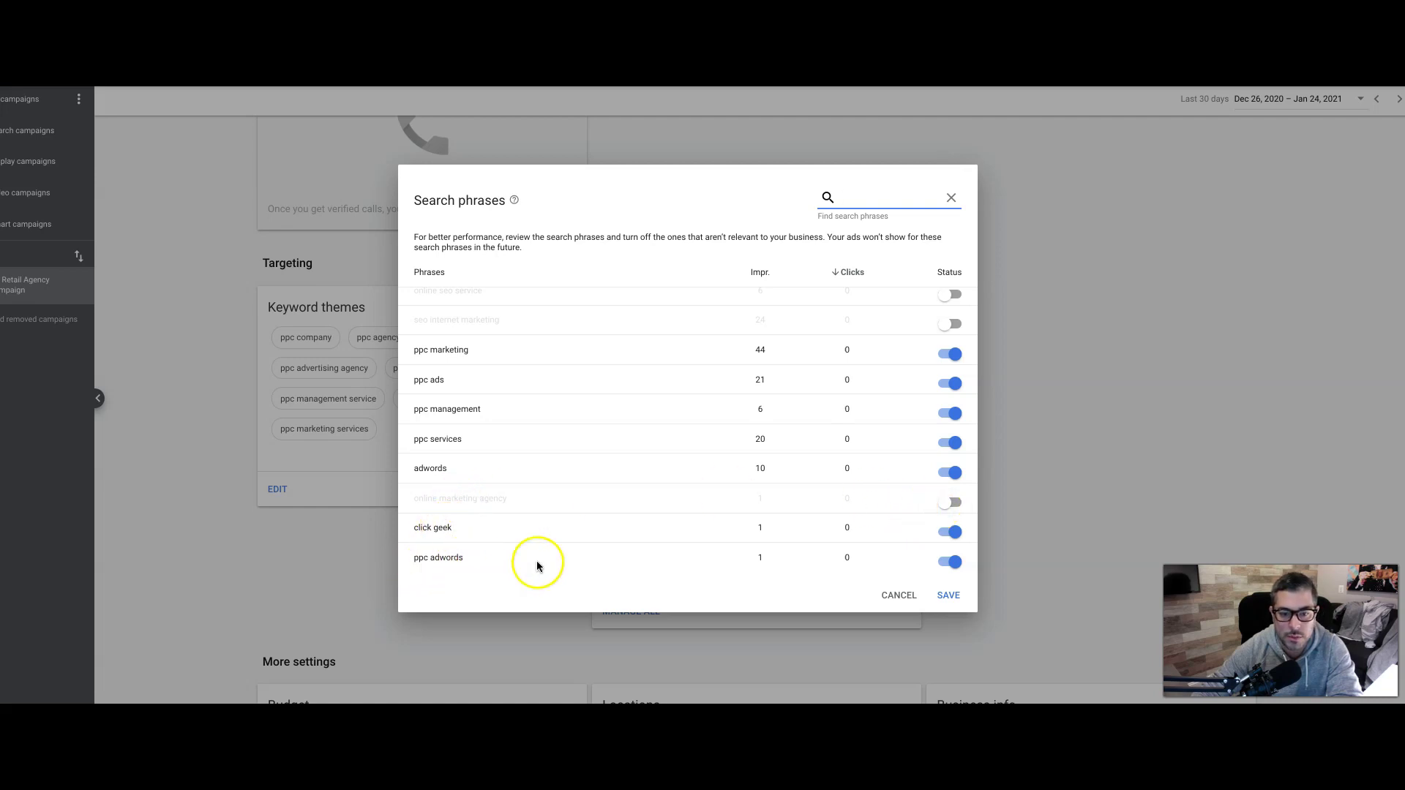
pyautogui.scroll(3, 705, 526)
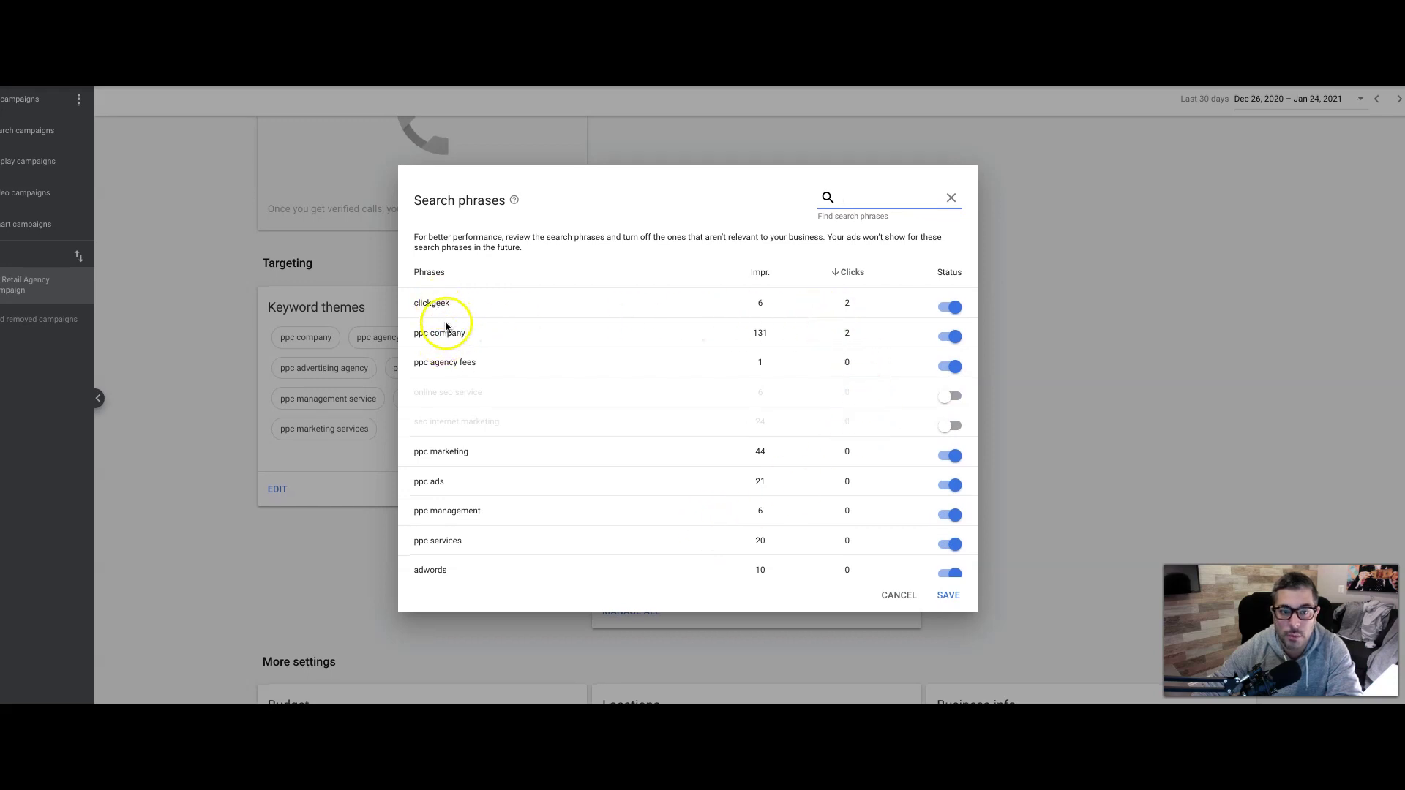
# Cancel the Search phrases dialog and scroll to the $25.00 daily budget and United States location cards
pyautogui.click(899, 594)
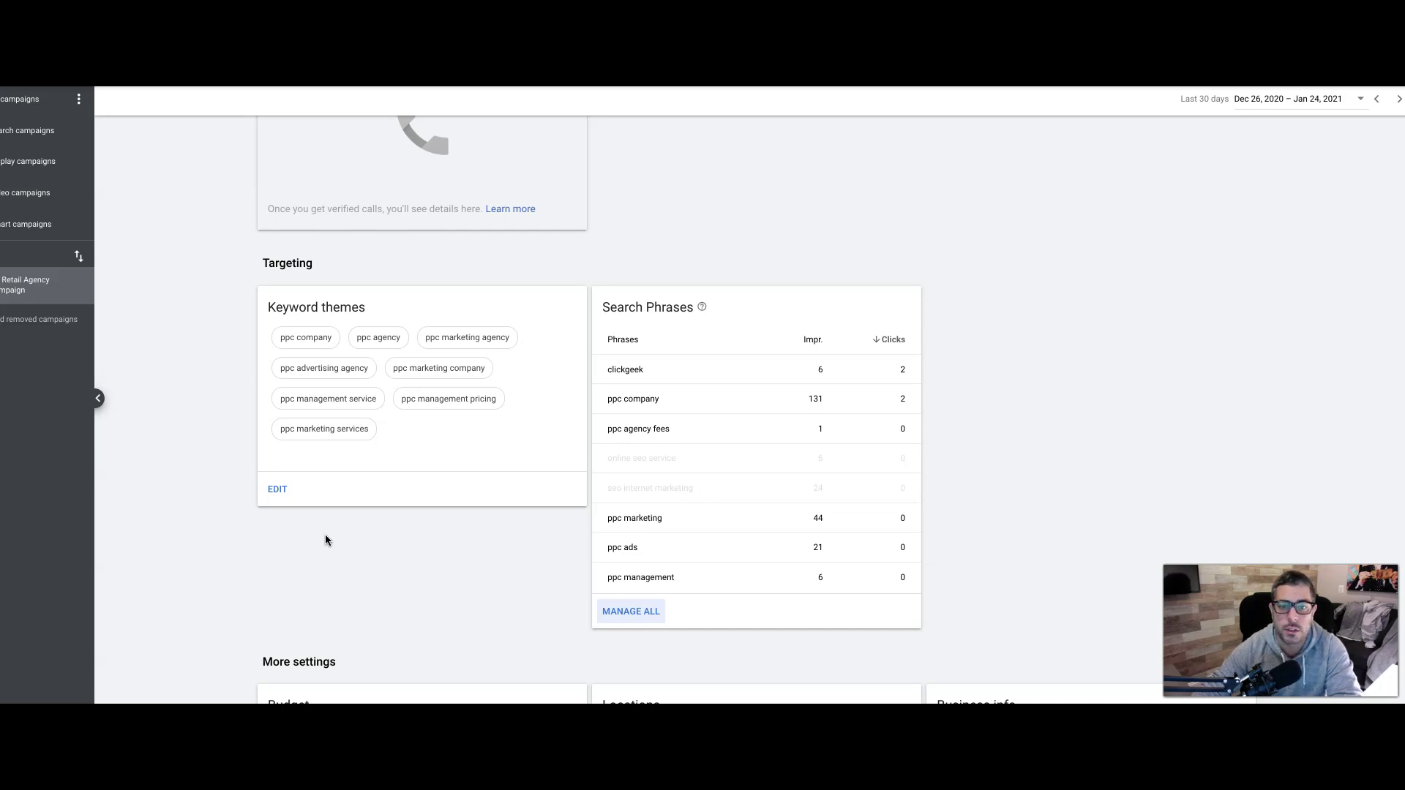
pyautogui.scroll(-4, 450, 538)
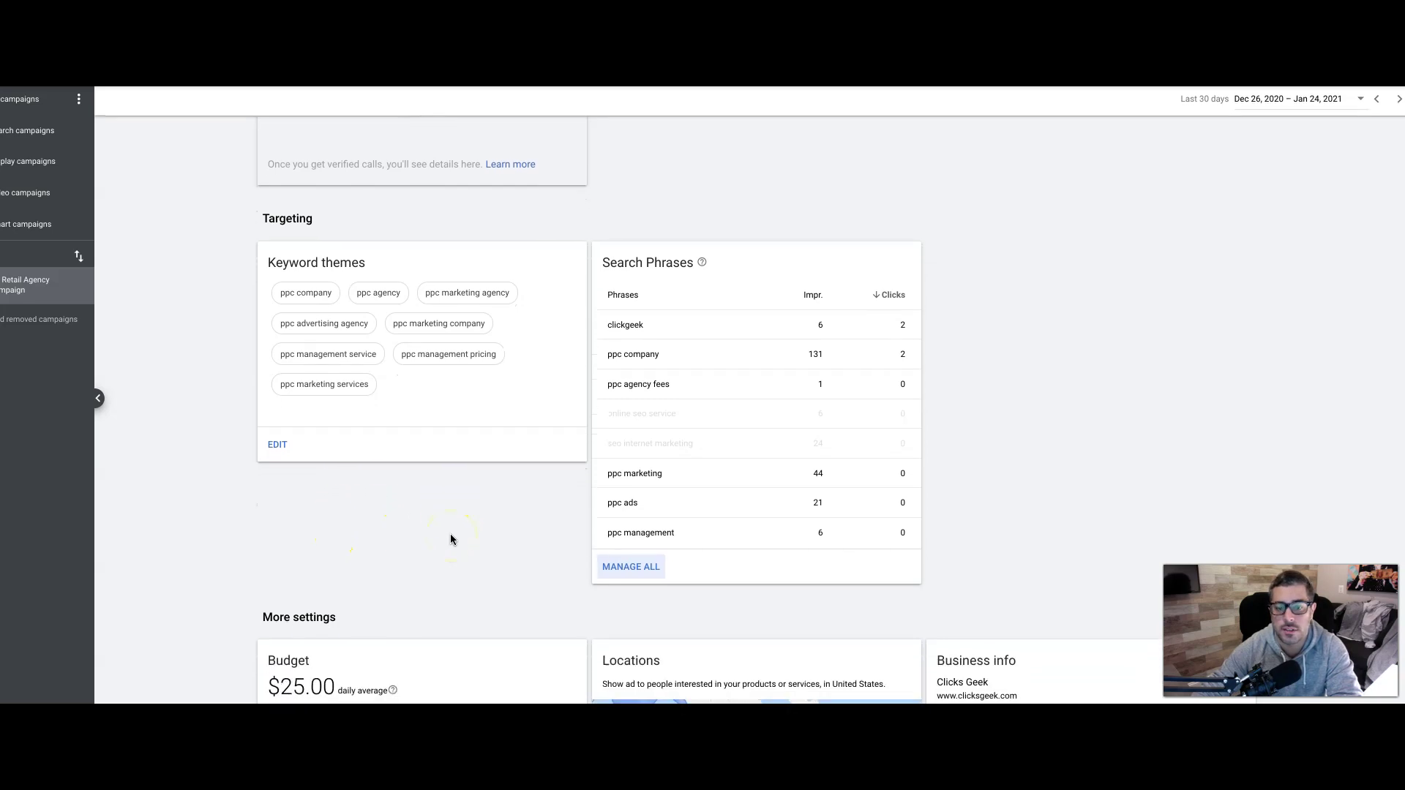
pyautogui.scroll(-1, 505, 479)
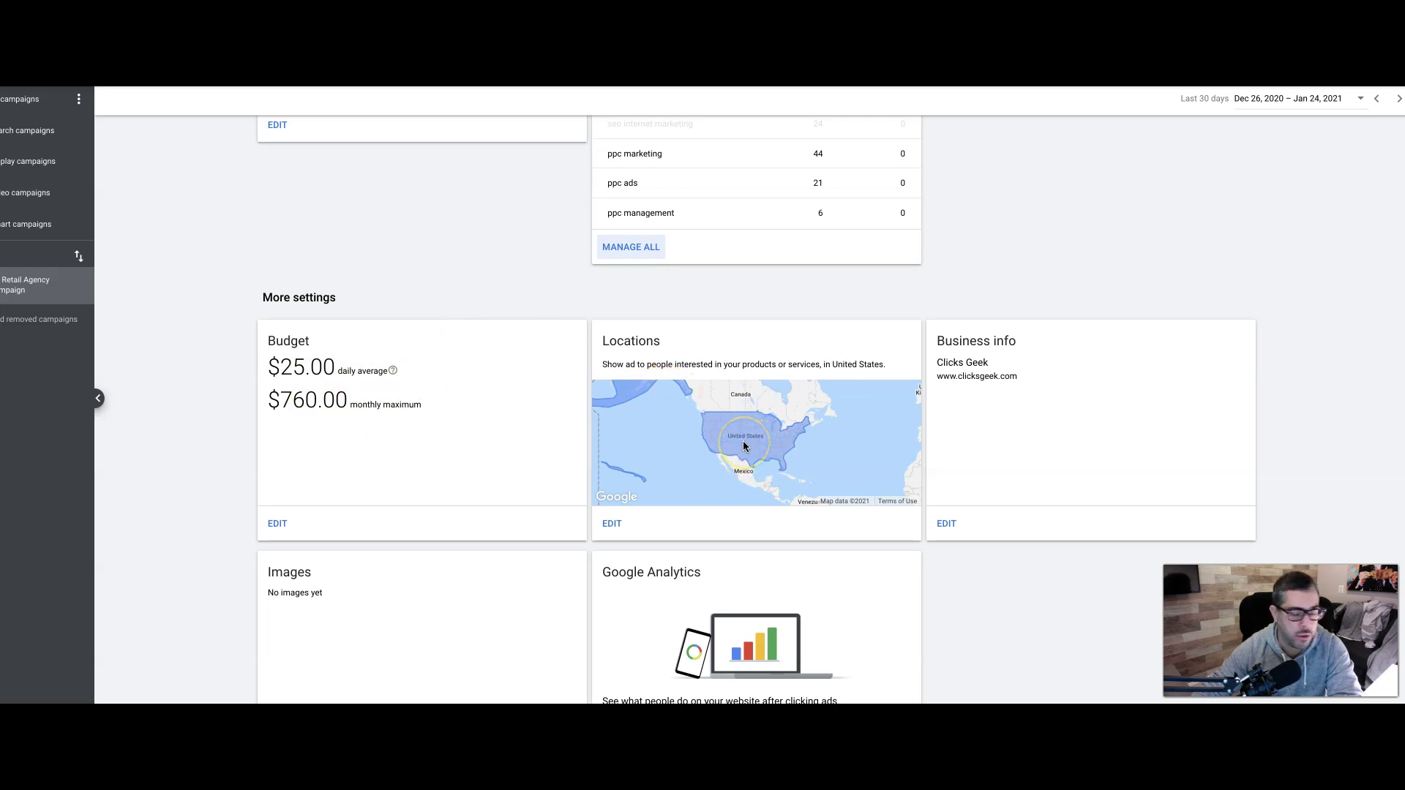
# Switch to the other account's Campaigns table showing the Junk Removal (Lead Gen) search campaign
pyautogui.scroll(-3, 743, 440)
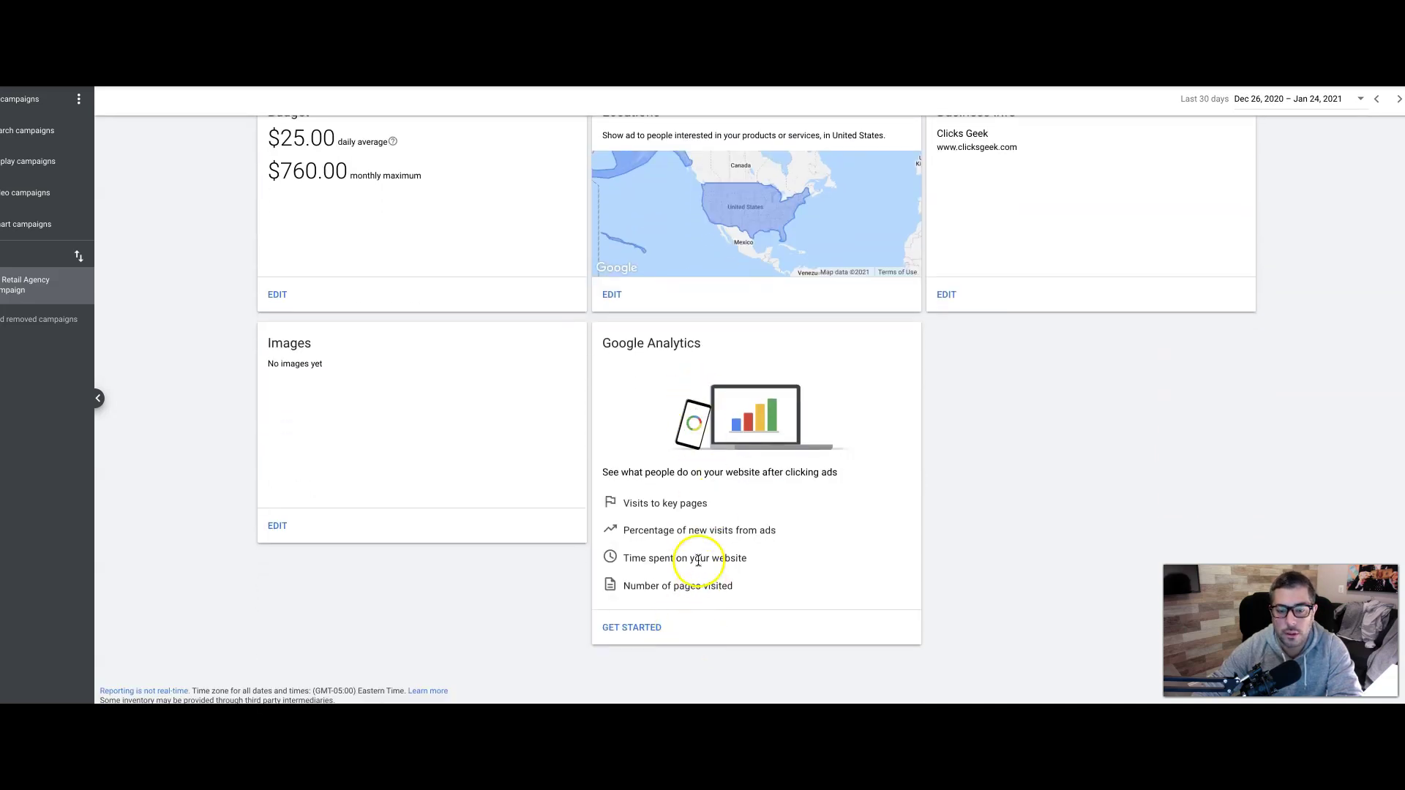
pyautogui.click(663, 454)
pyautogui.scroll(3, 805, 424)
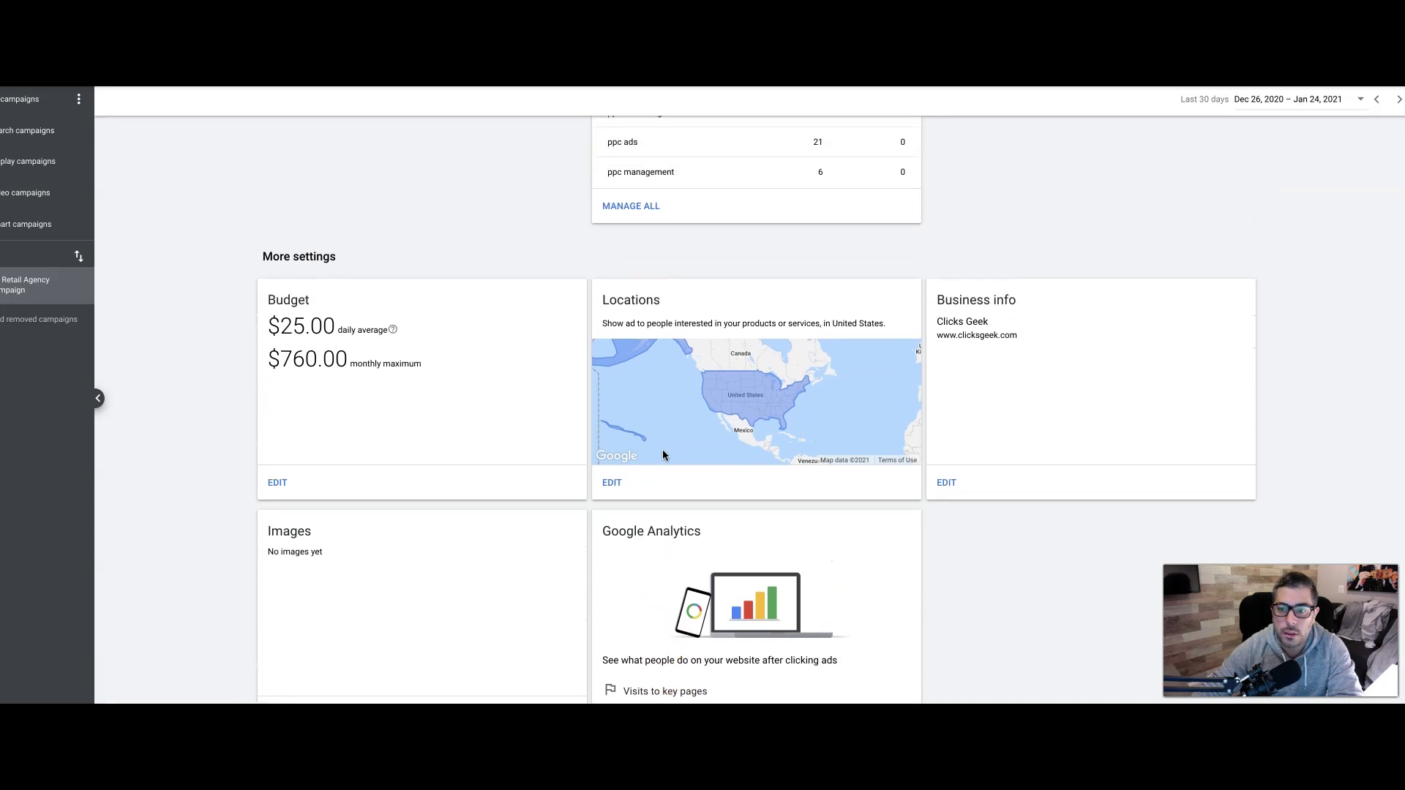
pyautogui.scroll(5, 927, 398)
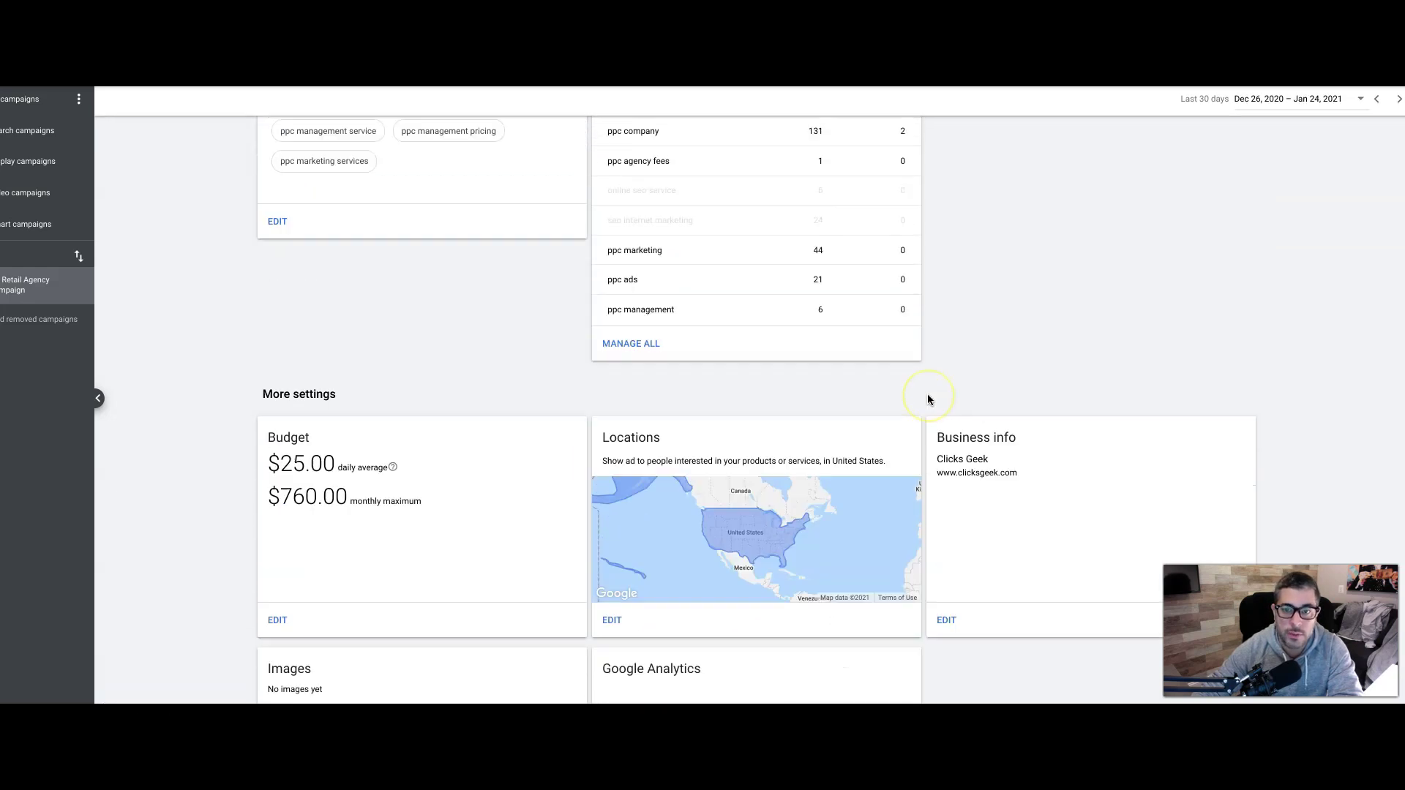
pyautogui.scroll(7, 928, 399)
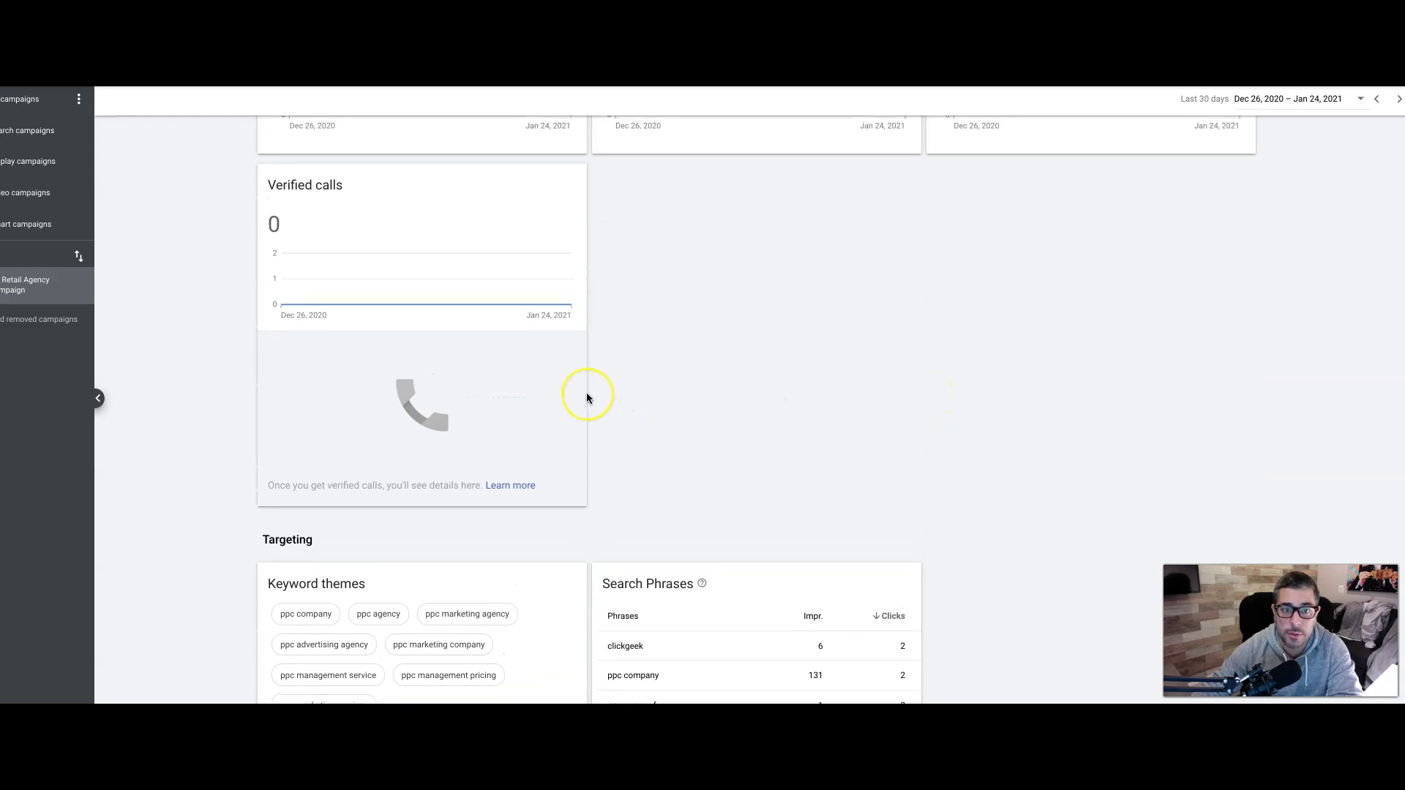
pyautogui.scroll(3, 586, 398)
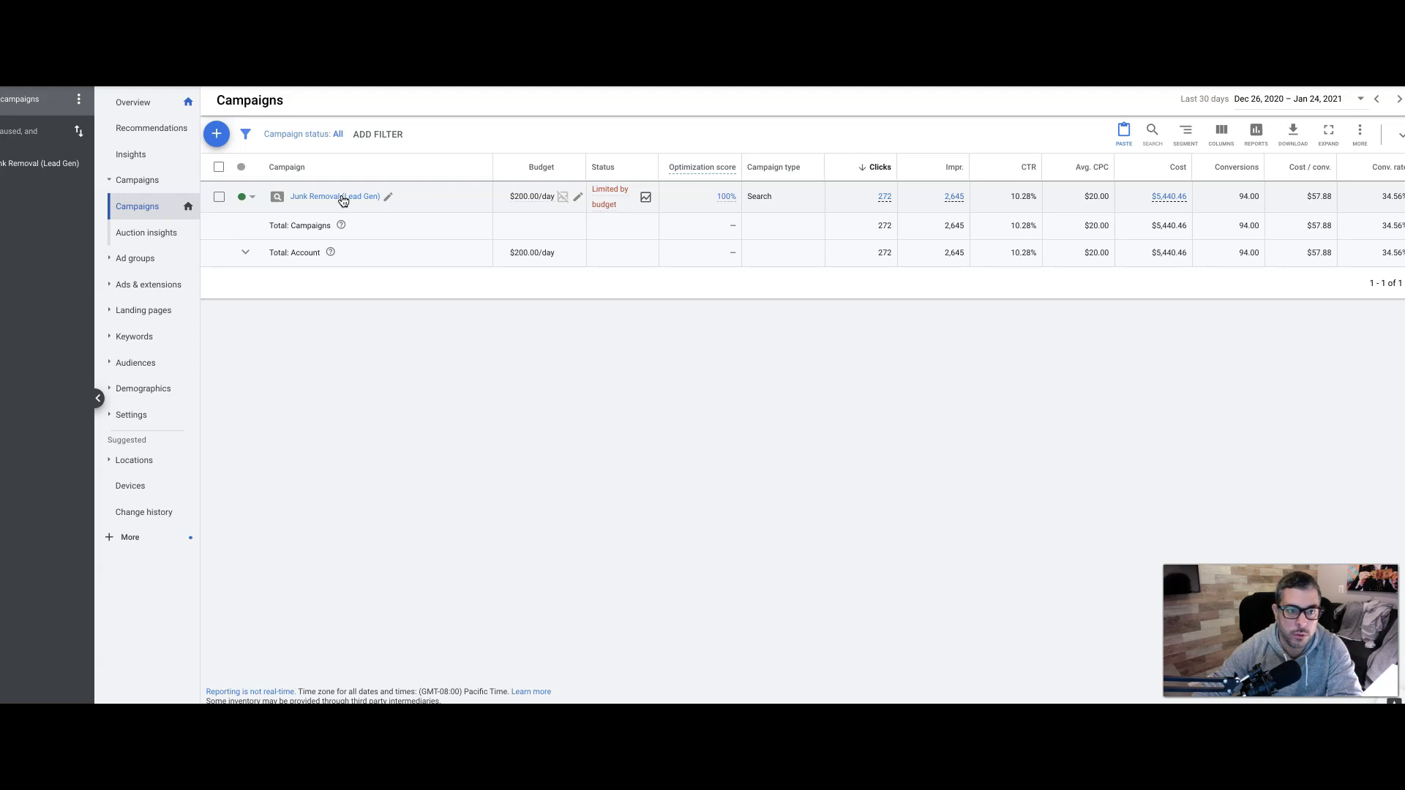
# Open the Junk Removal (Lead Gen) campaign's ad groups and expand its Keywords pages
pyautogui.click(341, 197)
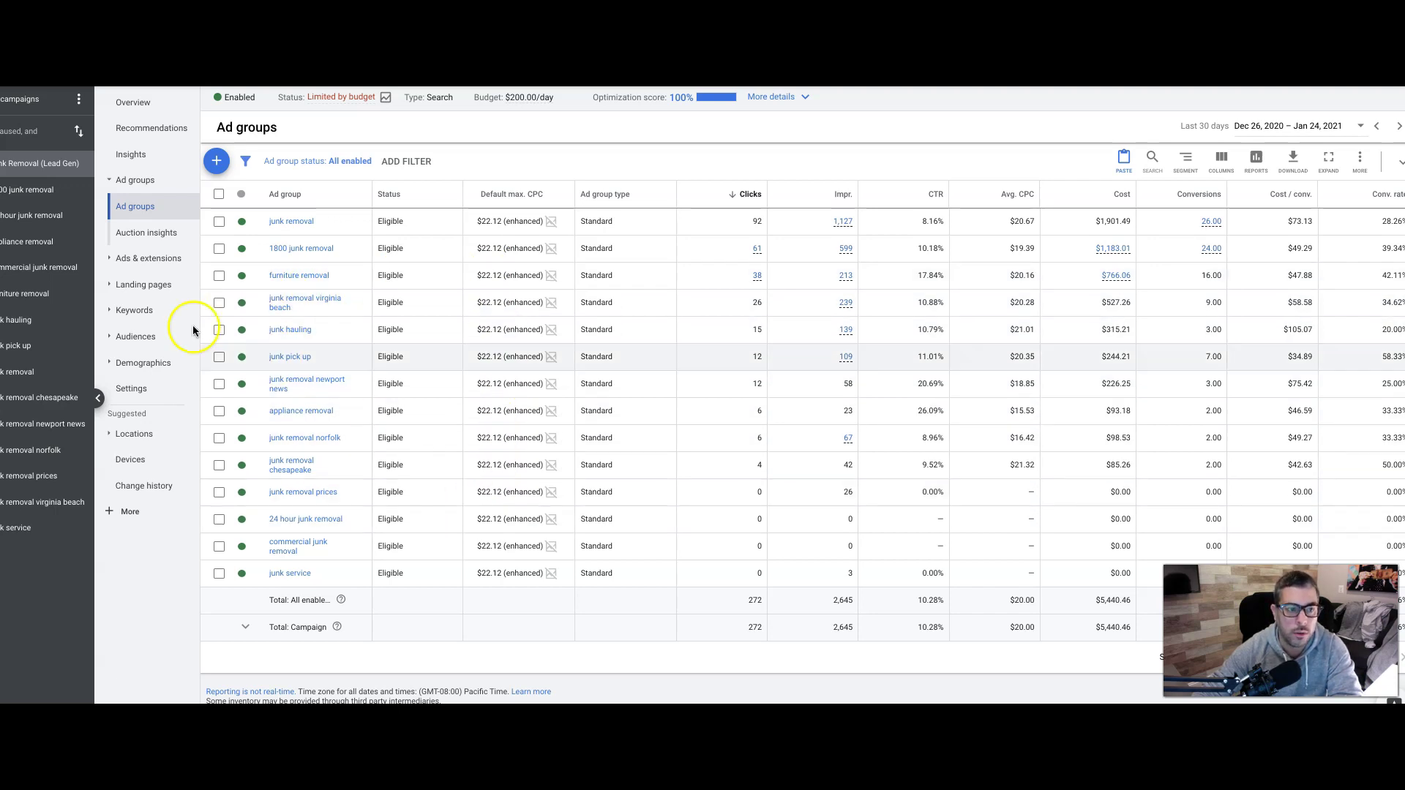
pyautogui.click(134, 310)
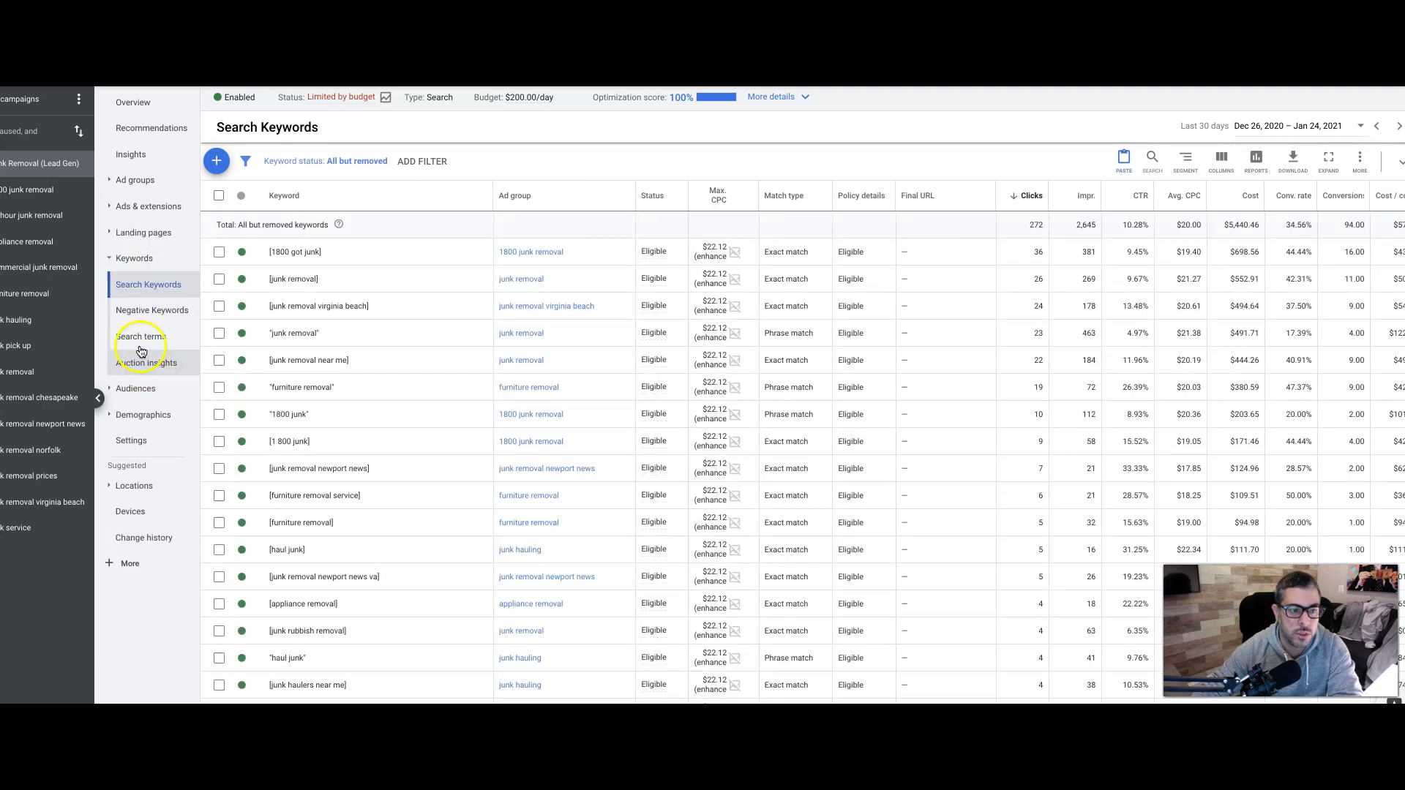
# Show the campaign's Negative Keywords list and scroll through its exact and broad match terms
pyautogui.click(130, 309)
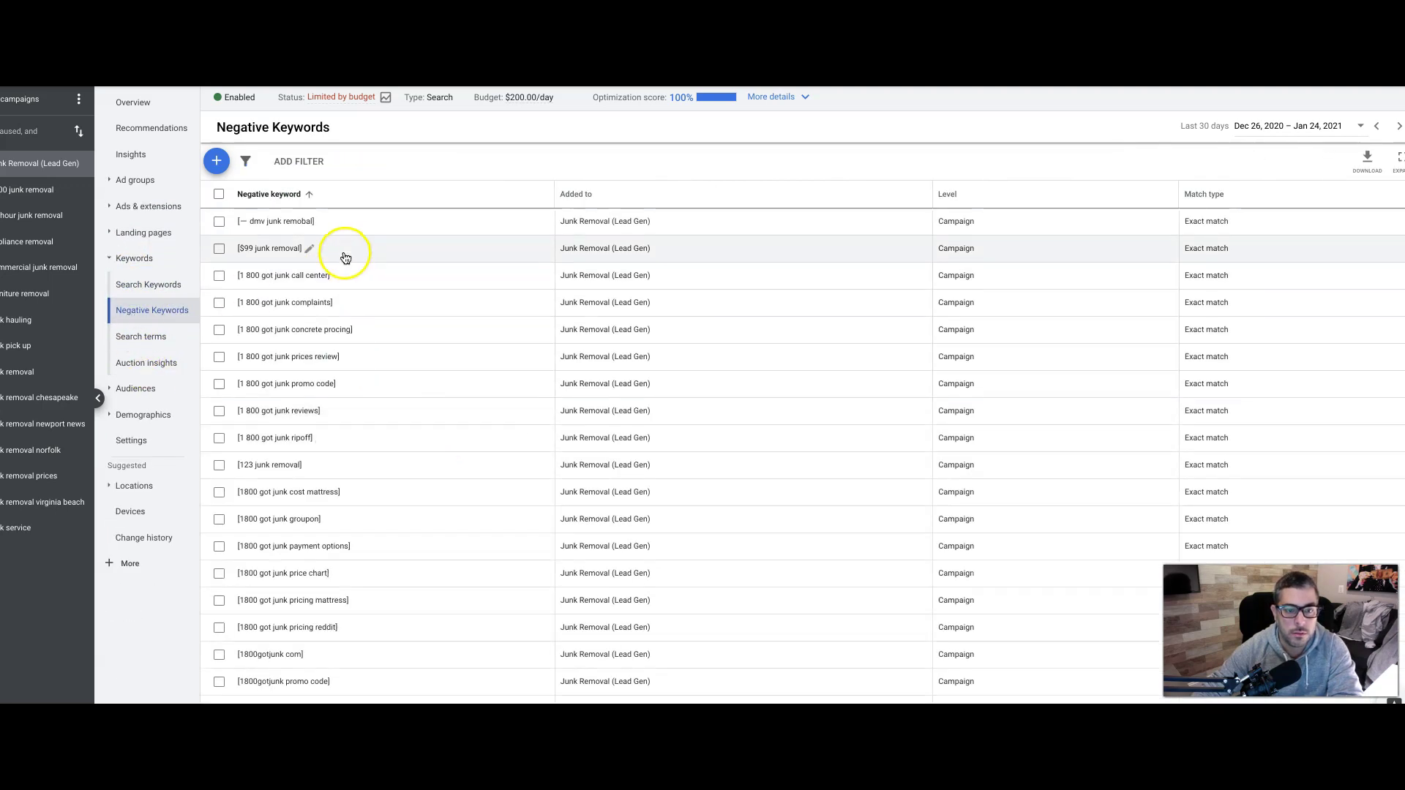
pyautogui.scroll(-3, 393, 383)
pyautogui.scroll(-5, 392, 383)
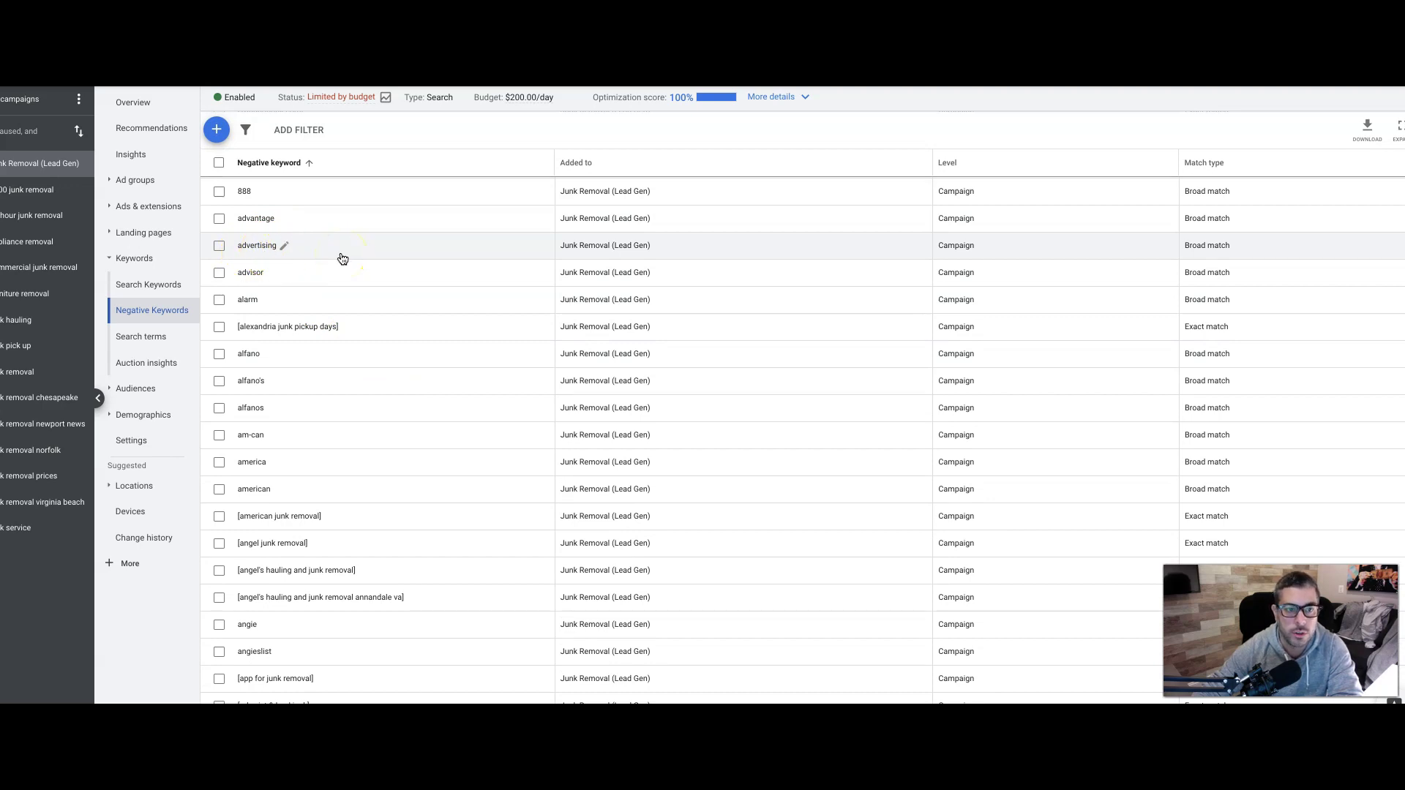
pyautogui.scroll(-1, 329, 524)
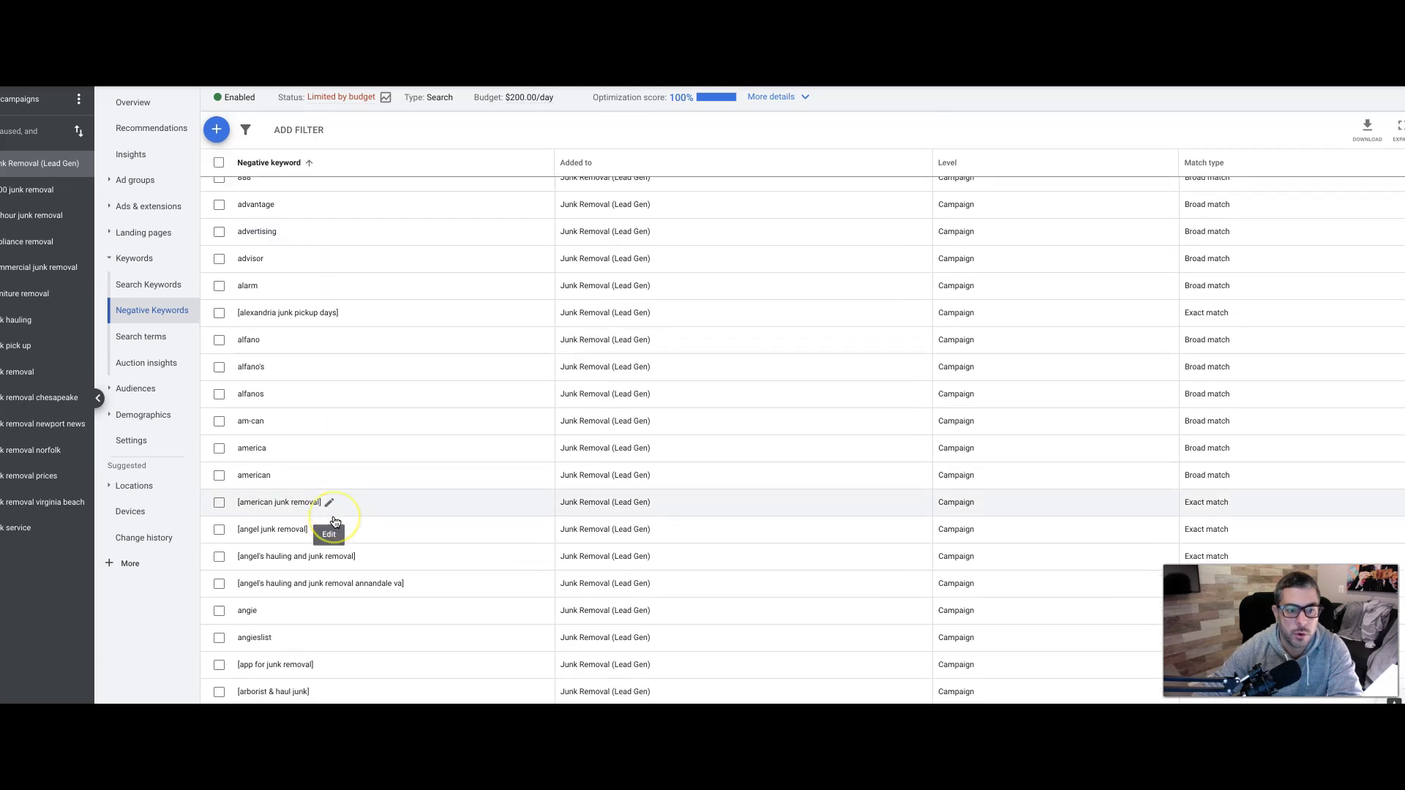
# Review the Search Keywords table, led by exact-match [1800 got junk] at 36 clicks, then return to the top
pyautogui.click(135, 288)
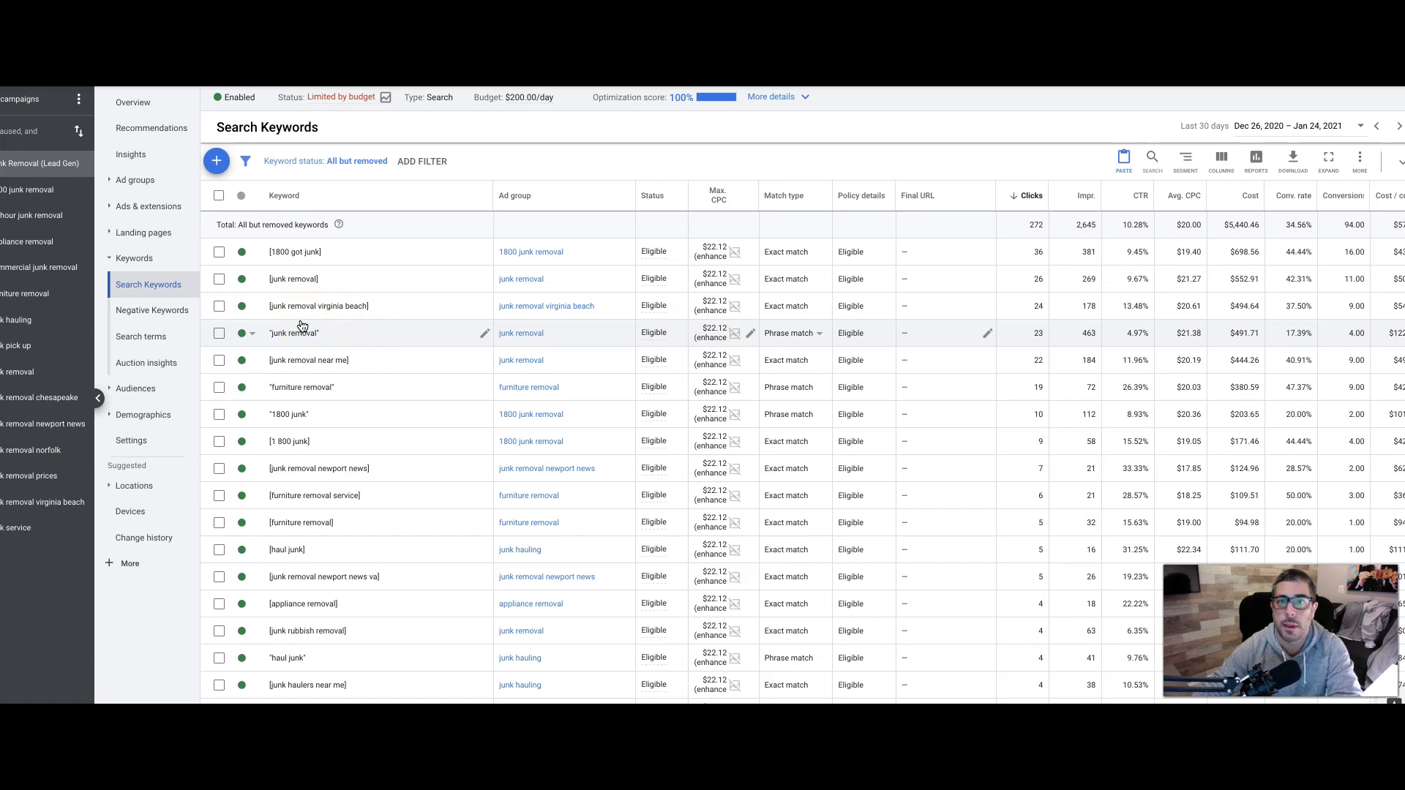
pyautogui.scroll(-4, 353, 391)
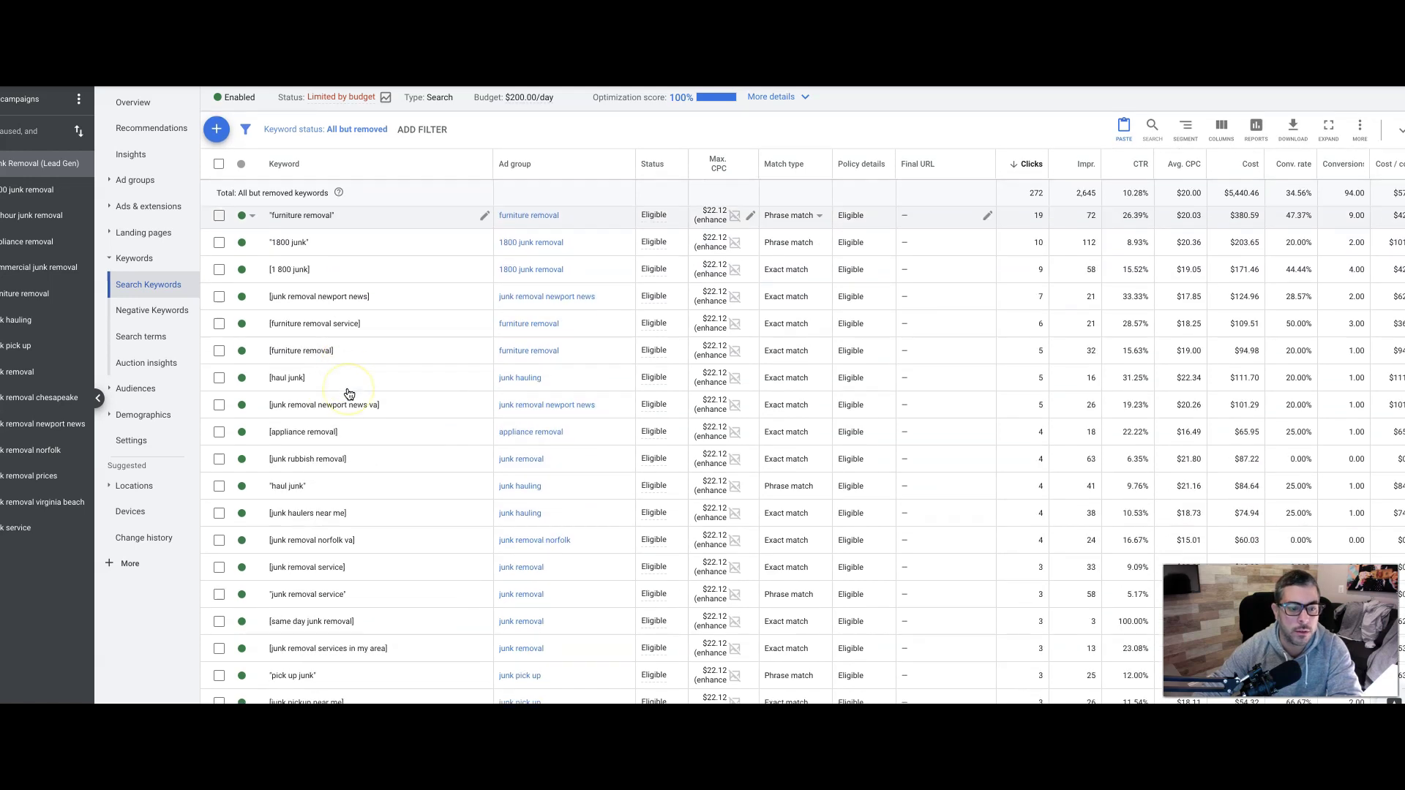
pyautogui.scroll(-5, 349, 394)
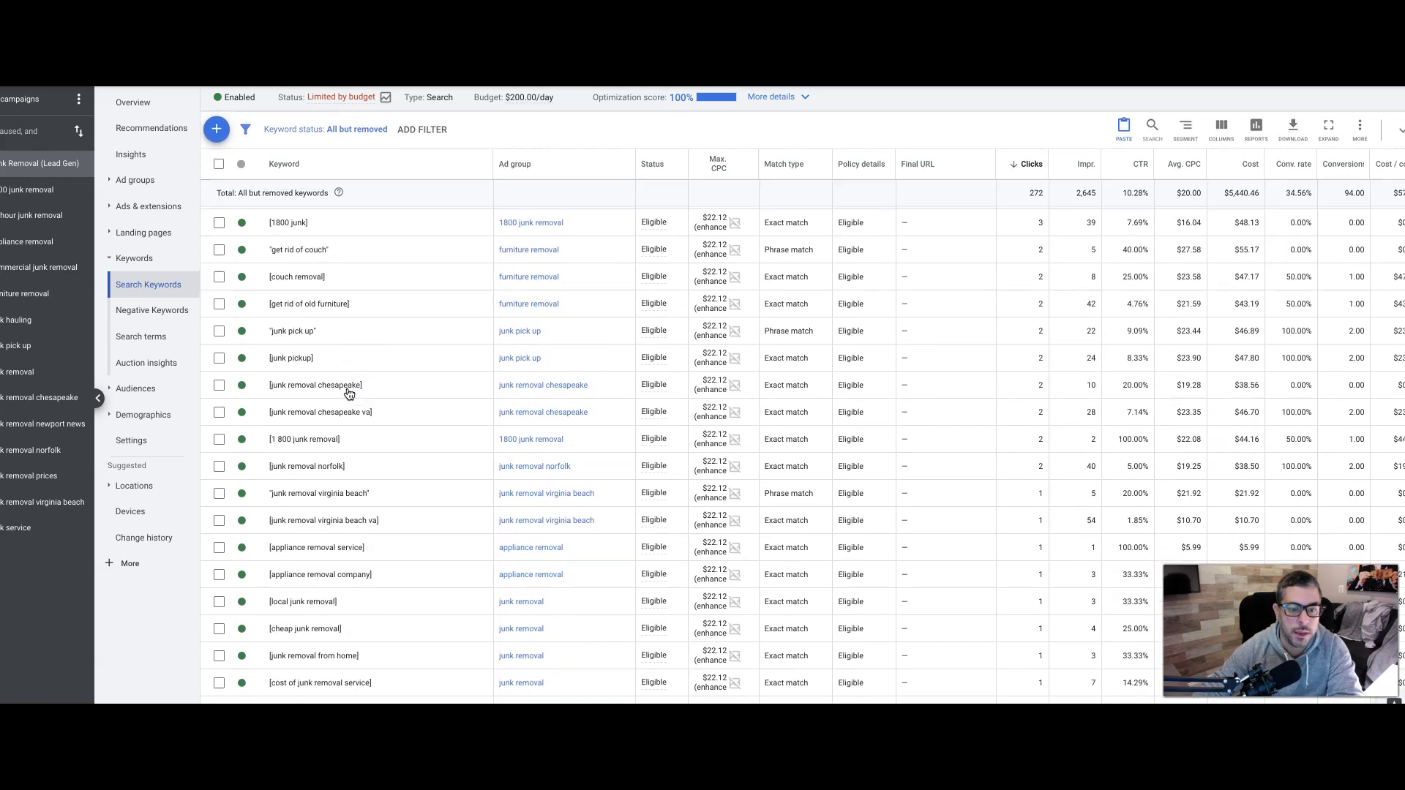
pyautogui.scroll(-3, 349, 394)
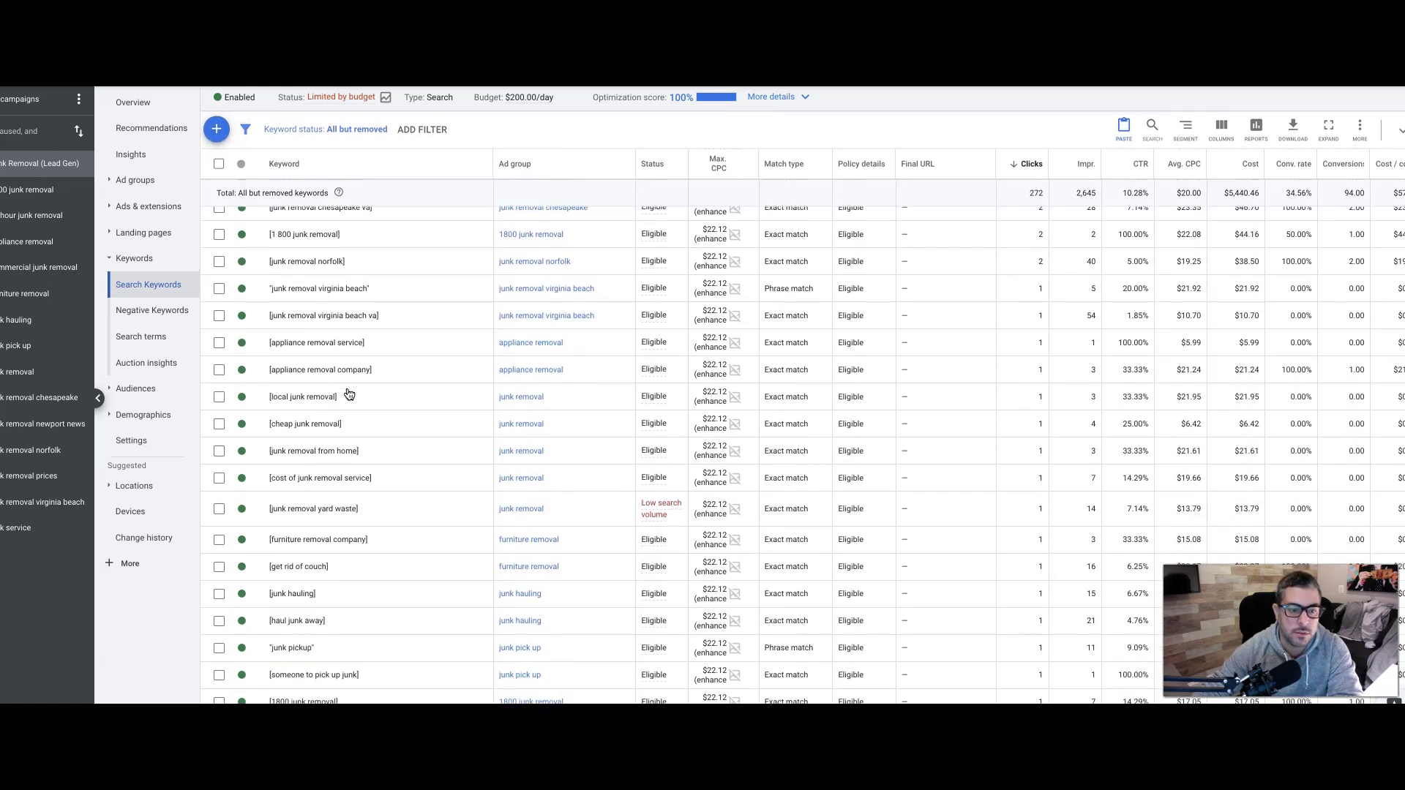
pyautogui.scroll(-1, 349, 394)
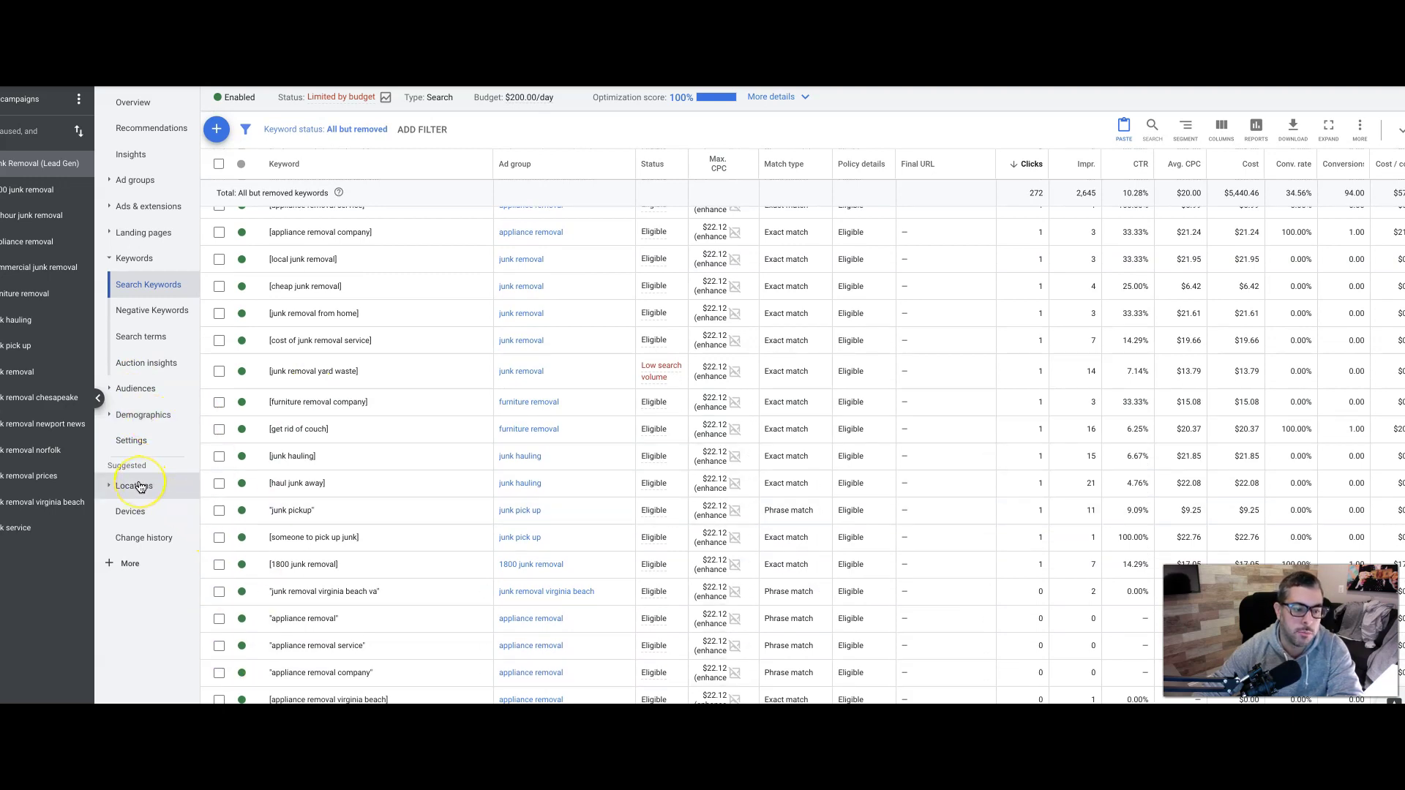
pyautogui.click(146, 519)
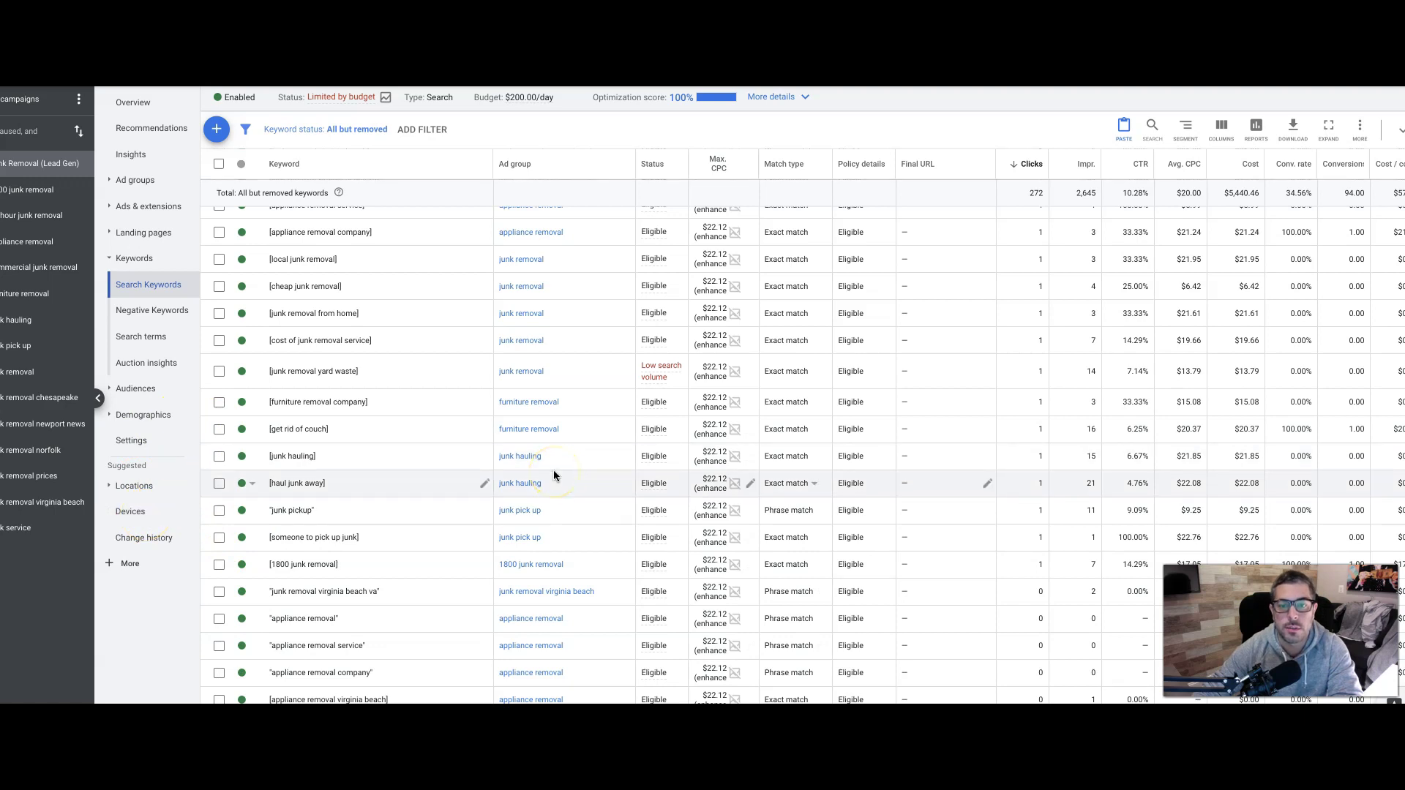
pyautogui.scroll(2, 393, 439)
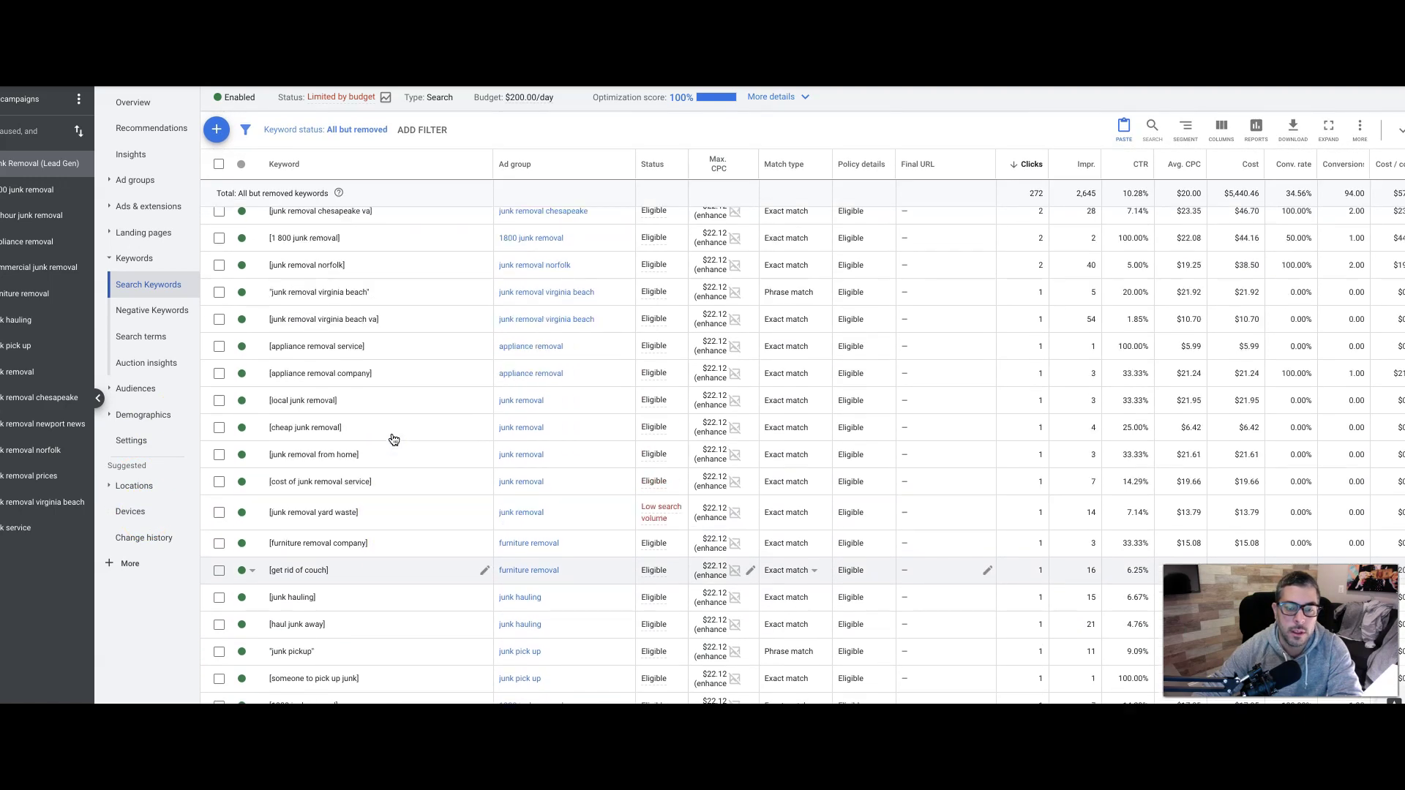
pyautogui.scroll(2, 393, 439)
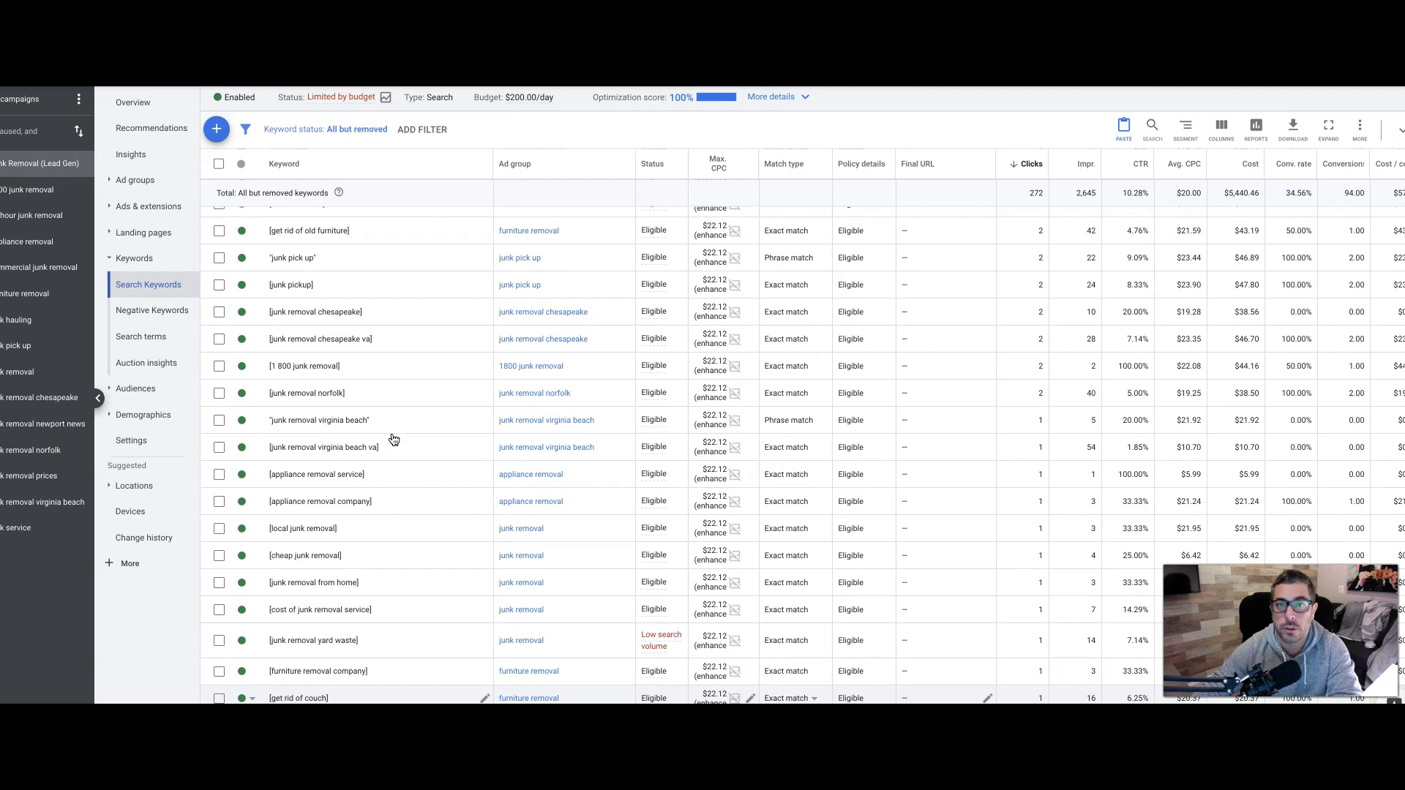
pyautogui.scroll(6, 476, 399)
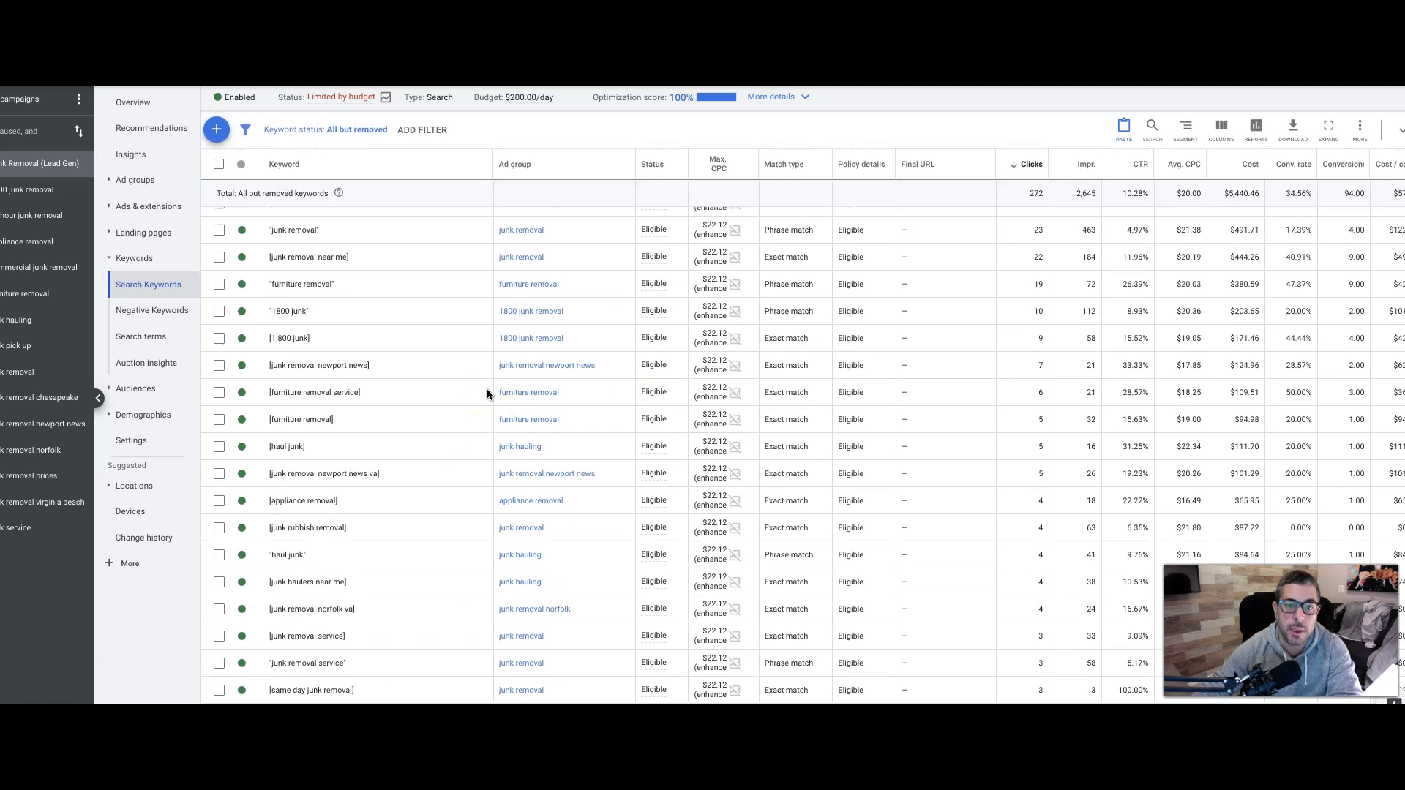
pyautogui.scroll(2, 487, 393)
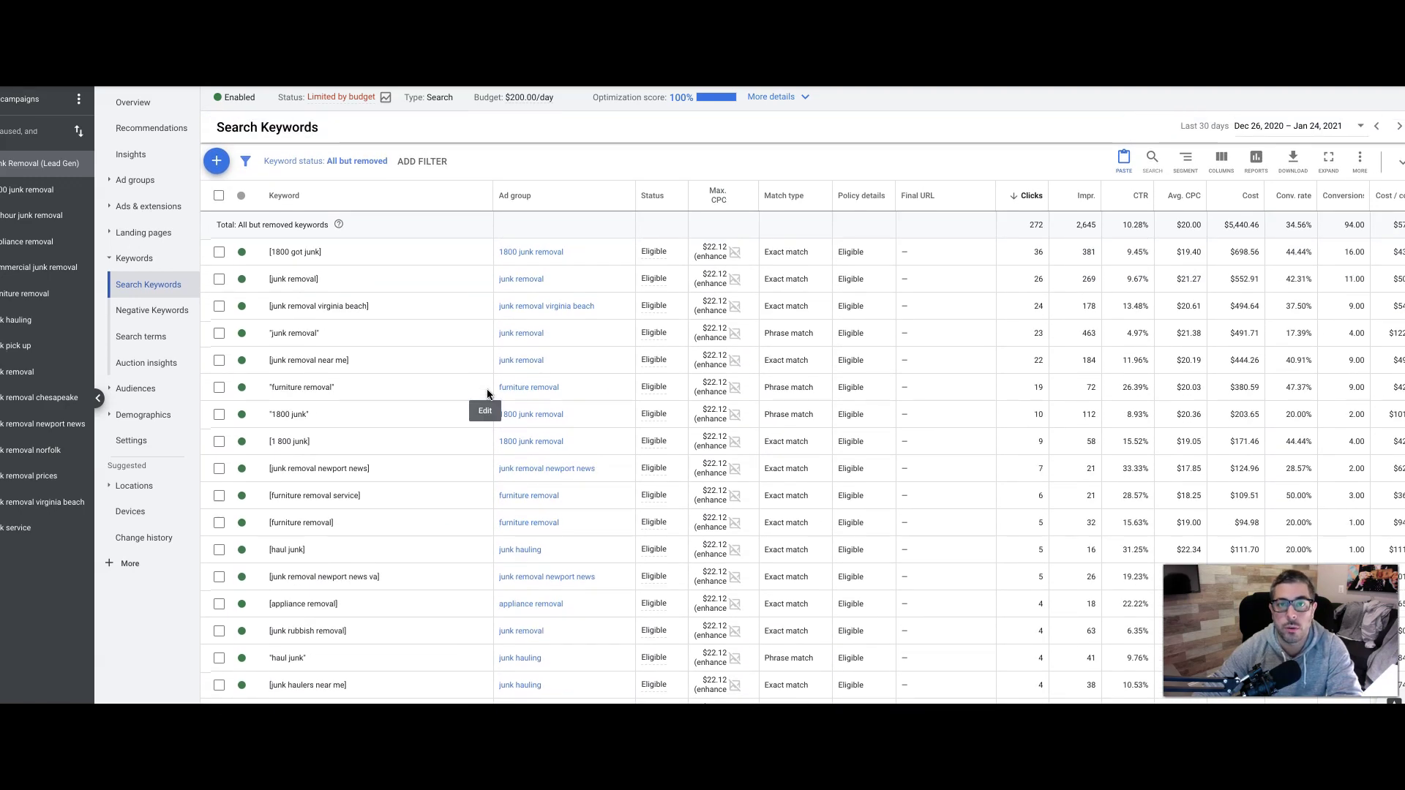